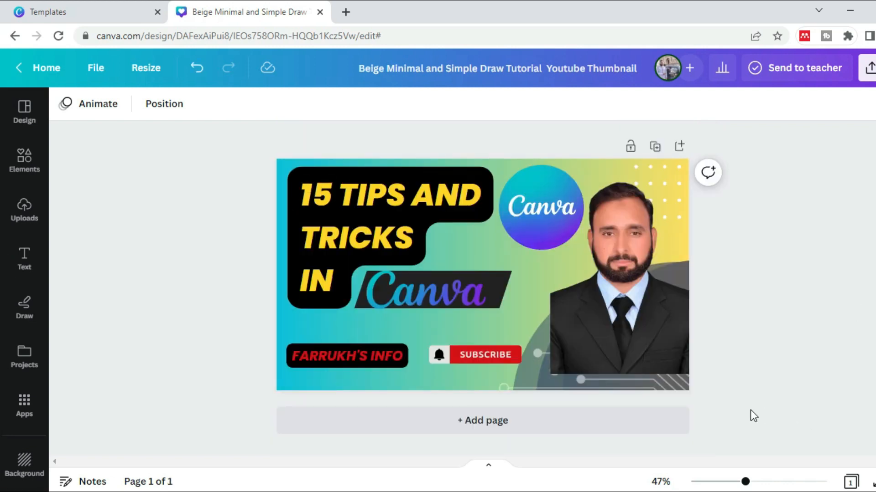
Add a blank second page and place a square on it, widened into a rectangle against the page's right edge
click(609, 431)
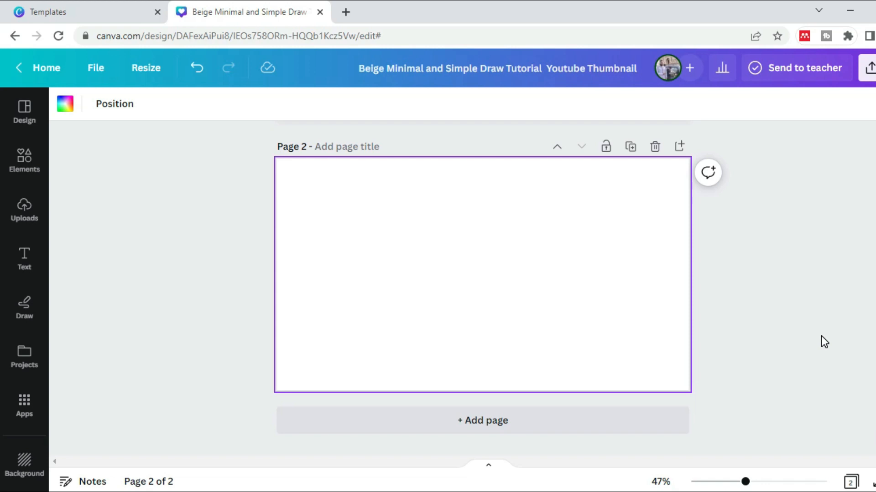
key(ctrl+v)
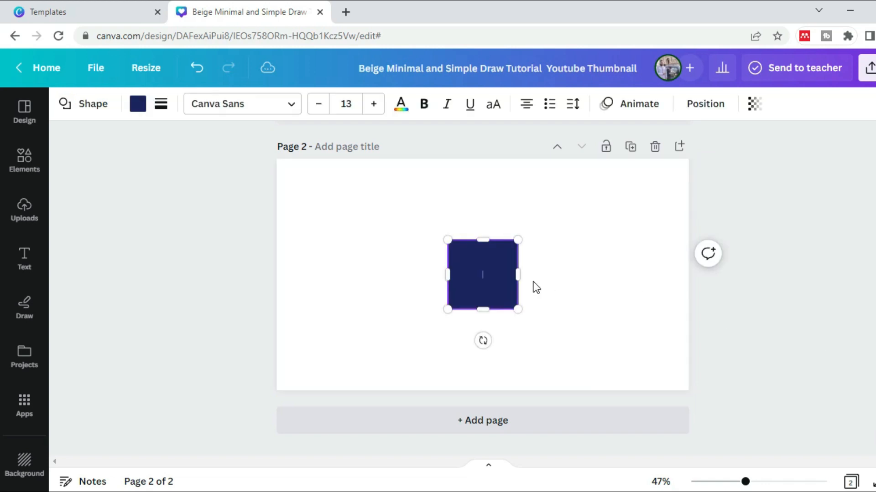
drag(518, 274, 637, 269)
click(575, 270)
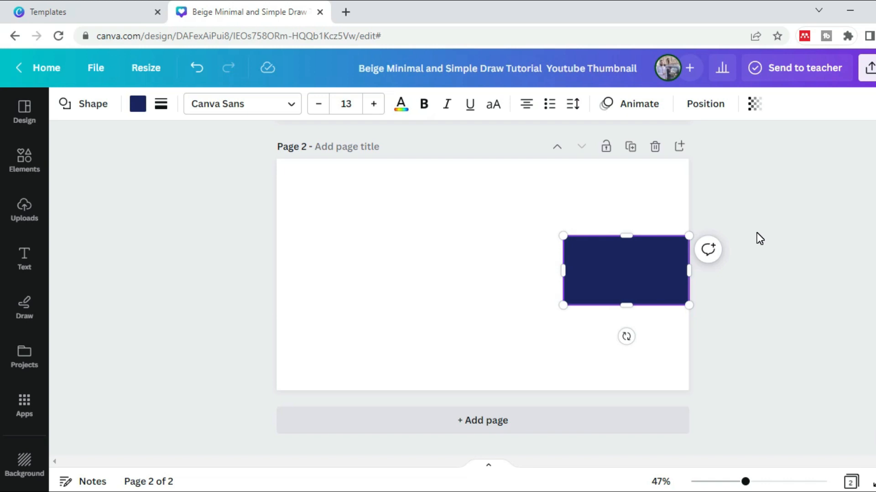
Add a circle at the centre of page 2, beside the rectangle
text(c)
key(BackSpace)
click(486, 276)
key(c)
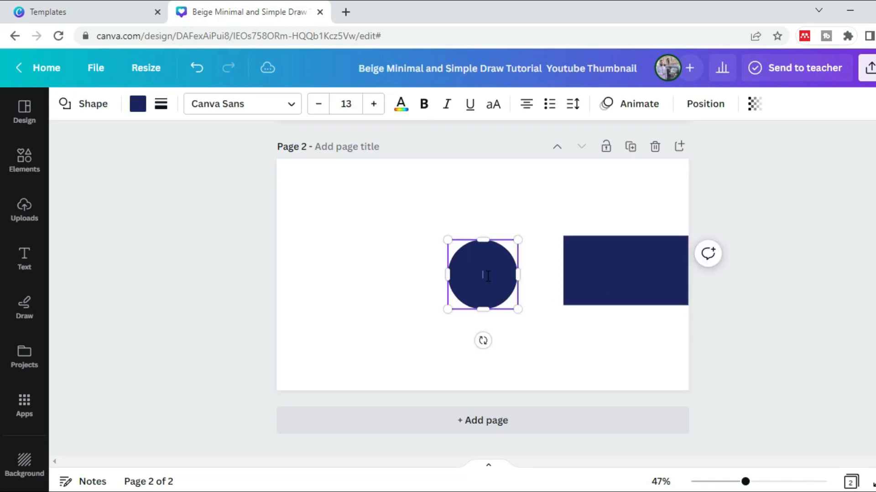
click(528, 216)
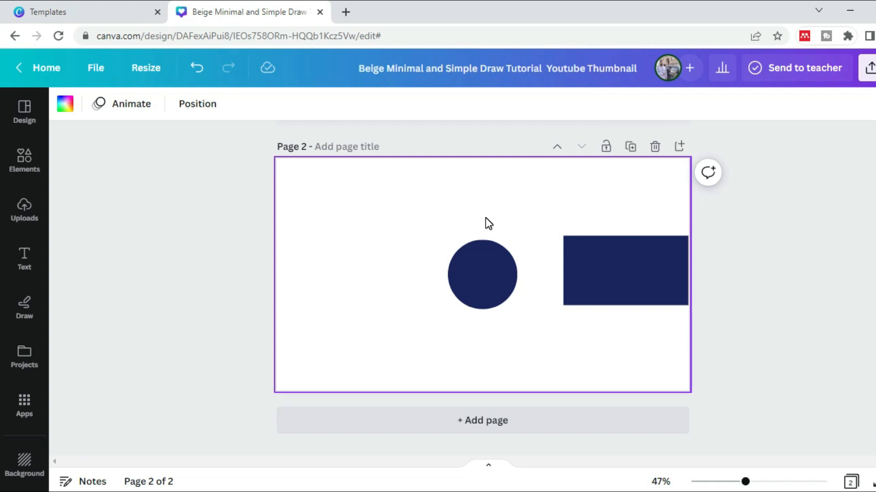
Add a text box with the channel name on page 2 and position it above the circle
key(t)
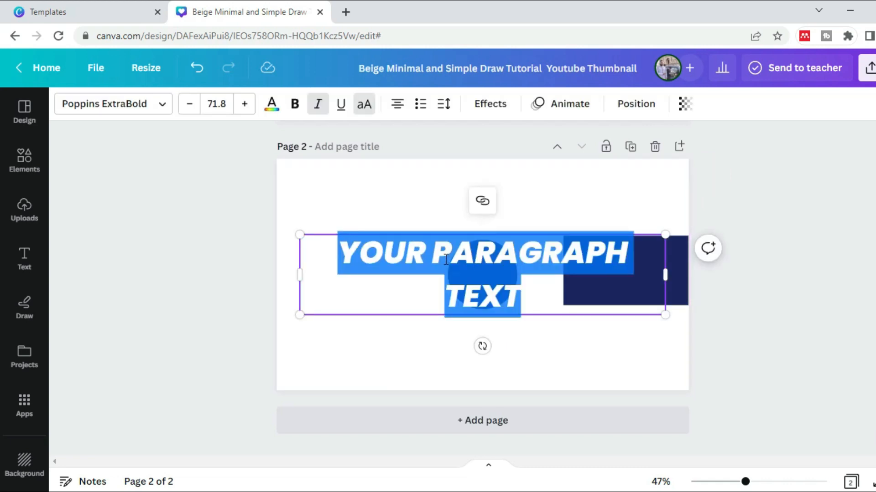
key(BackSpace)
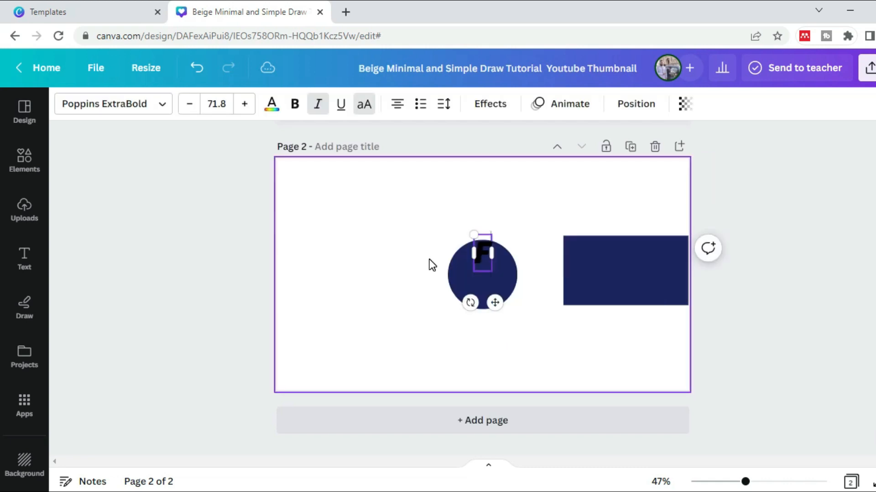
text(FARRUKH)
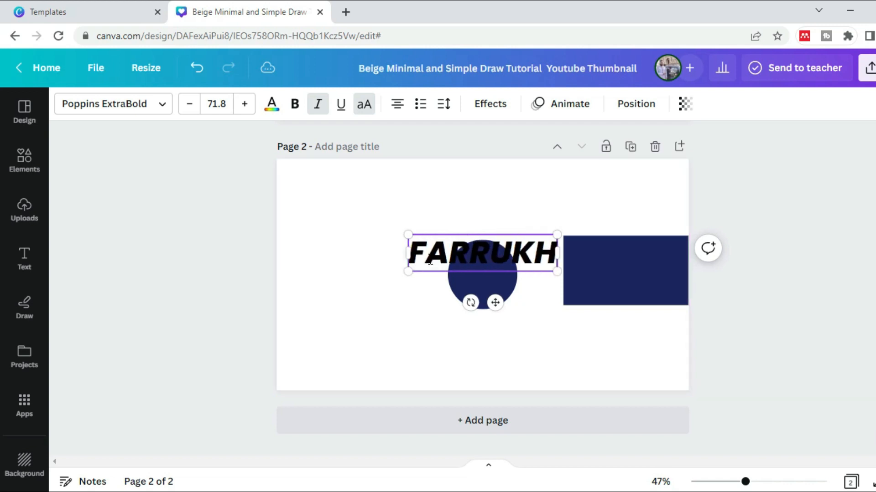
text('S INFO)
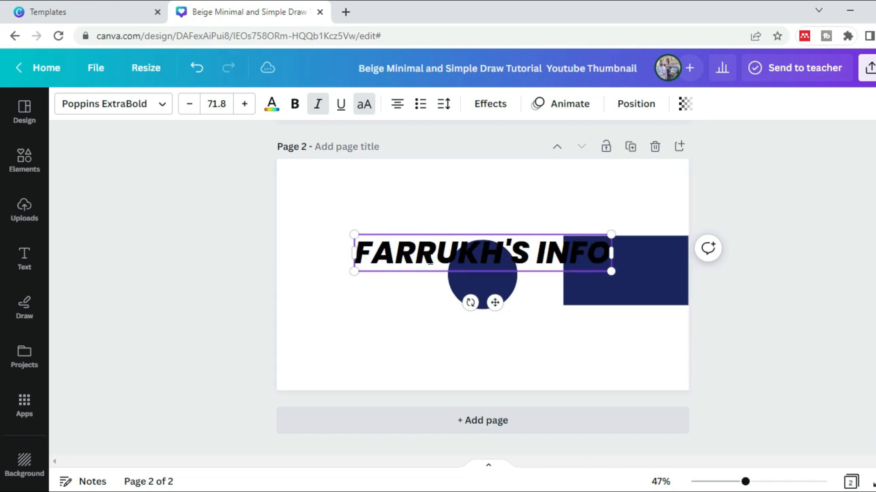
click(319, 208)
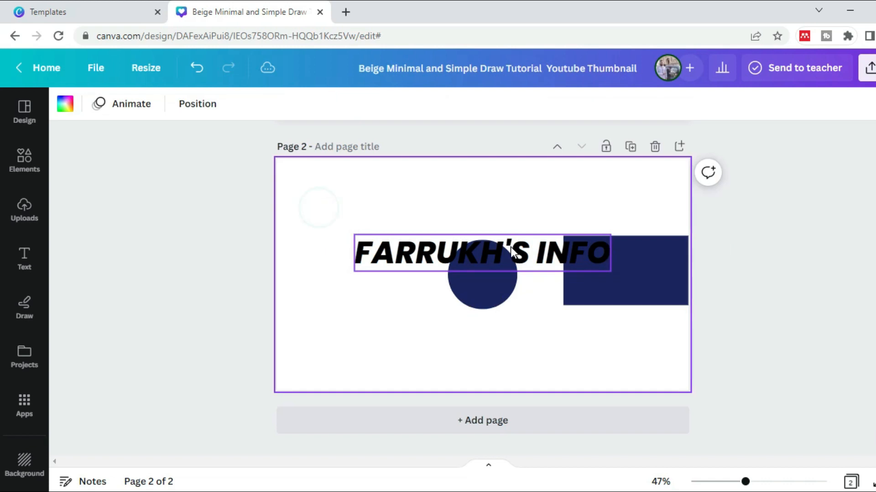
drag(498, 259, 489, 214)
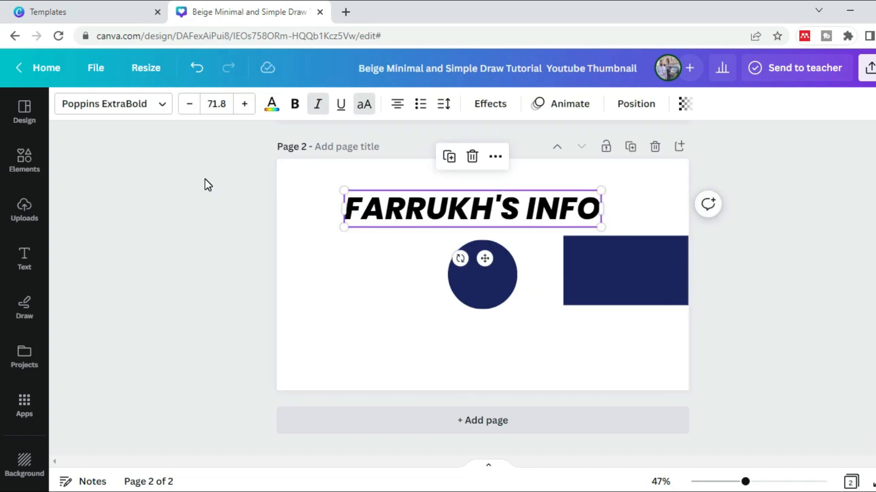
click(26, 269)
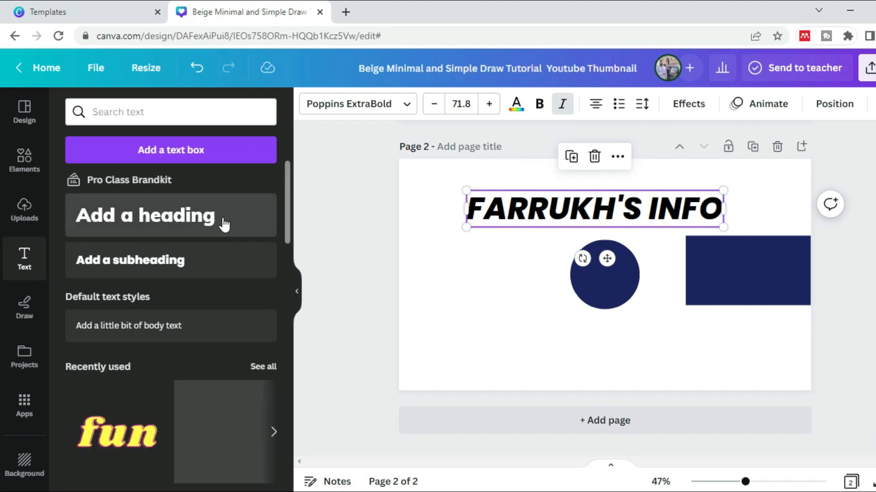
click(297, 291)
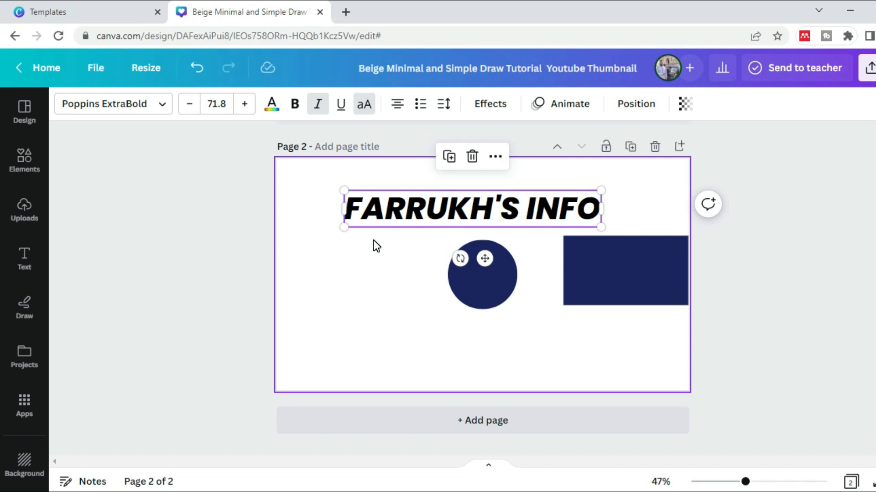
Add a straight line to page 2 and place it below the circle
click(377, 318)
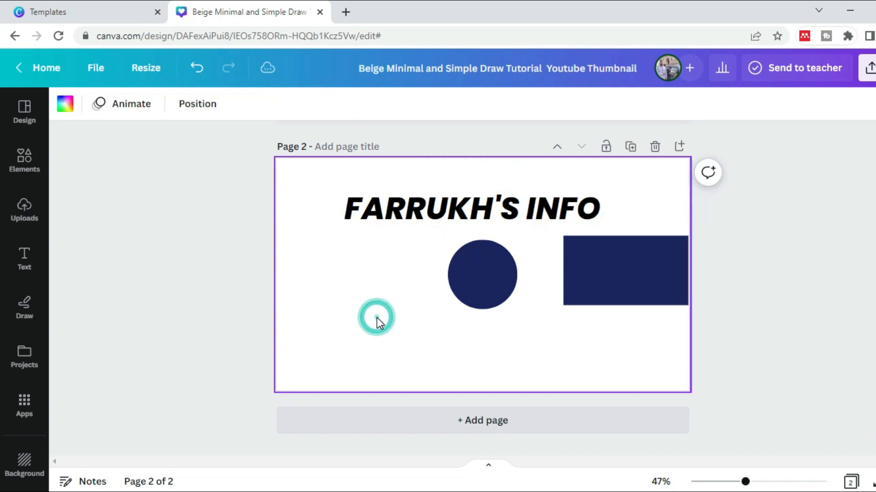
key(l)
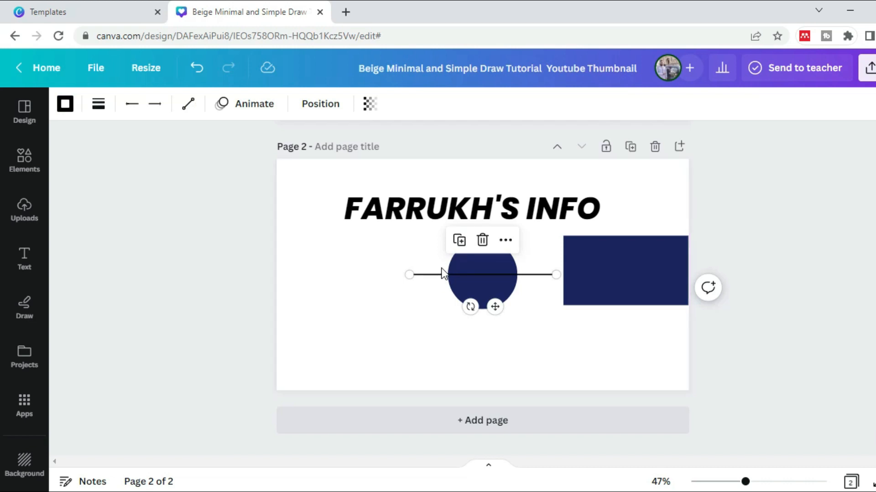
drag(434, 275, 419, 333)
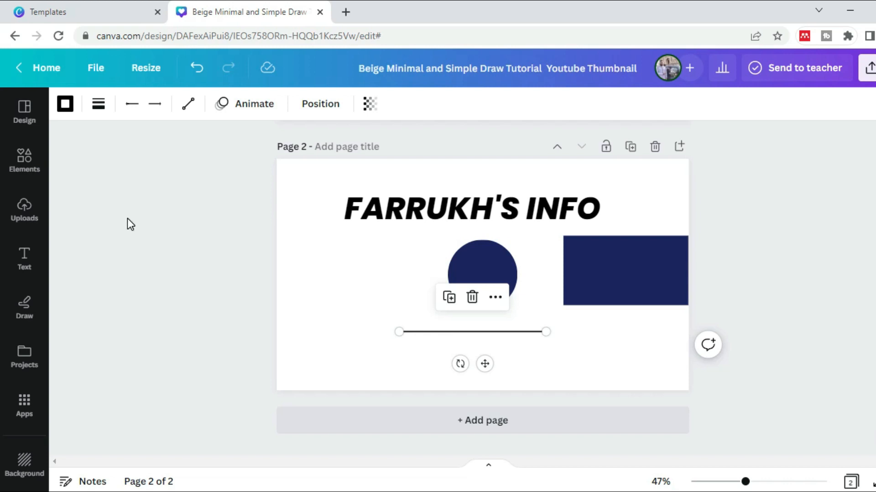
Set the line's weight to 9 and, after trying the other dash styles, give it the long-dash style
click(97, 106)
mouse_move(104, 223)
mouse_down()
mouse_move(196, 224)
mouse_move(114, 224)
mouse_up()
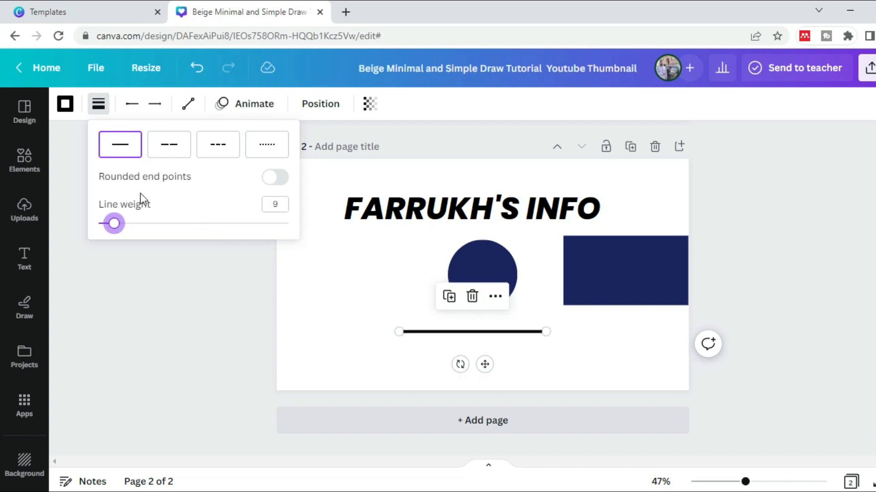
click(169, 155)
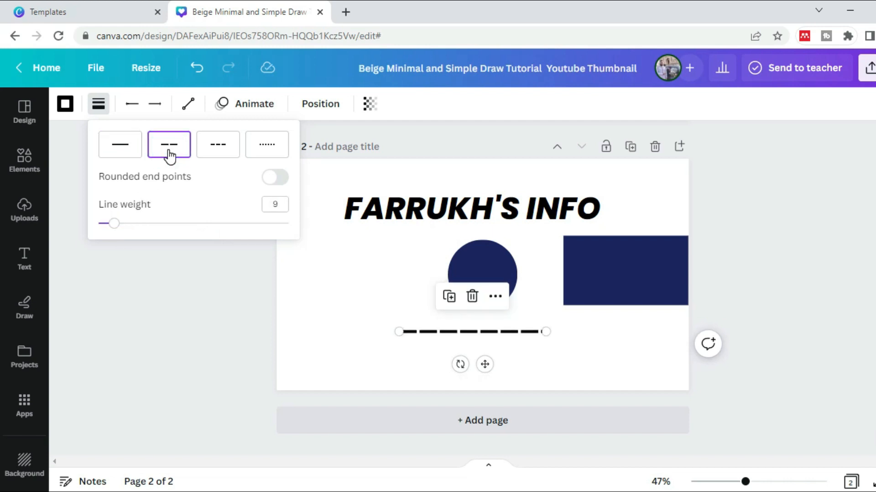
click(217, 152)
click(263, 159)
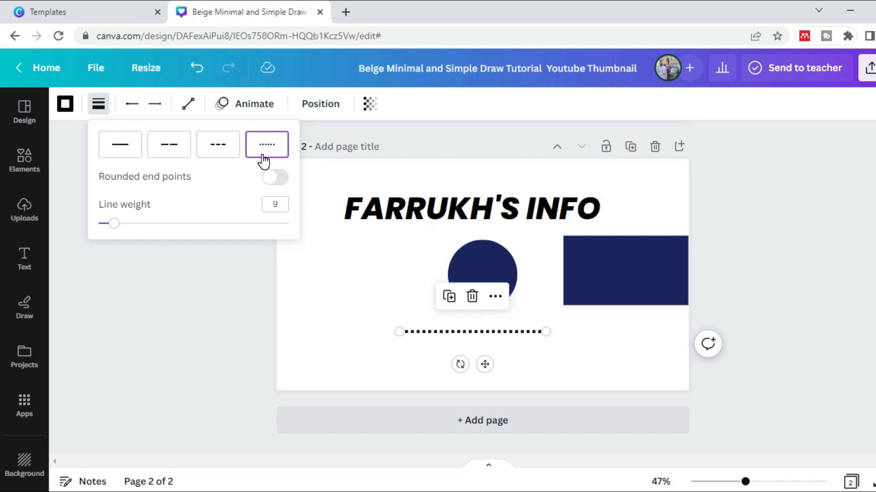
click(161, 153)
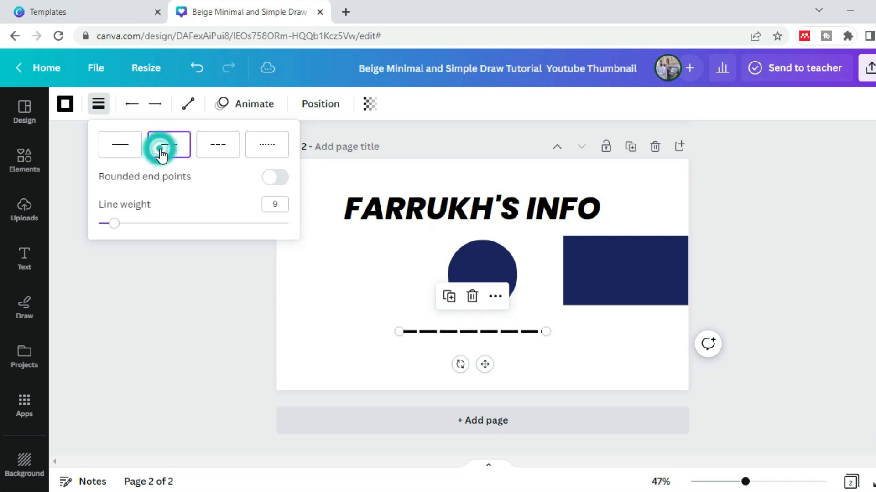
Give the dashed line a hollow circle at its start and a filled arrowhead at its end
click(131, 106)
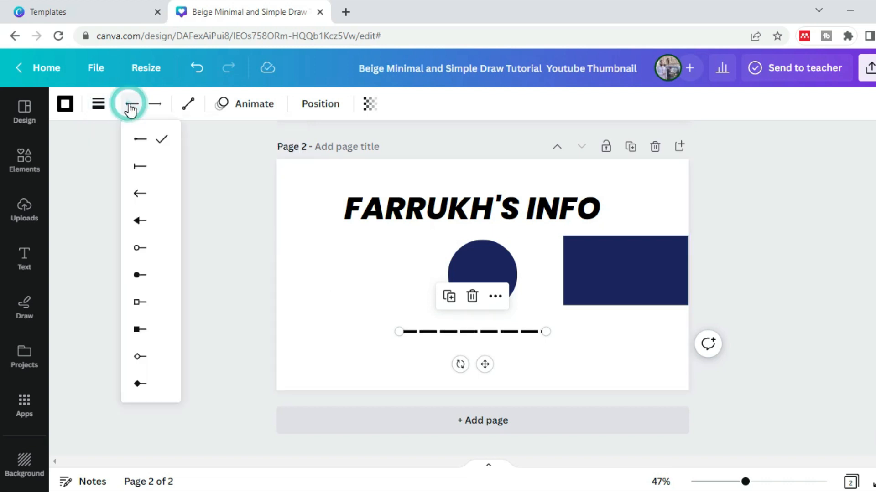
click(141, 253)
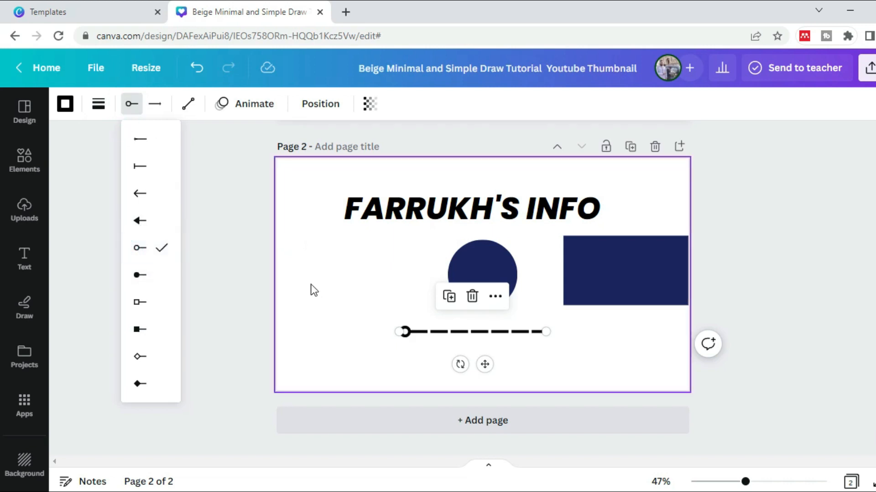
click(155, 105)
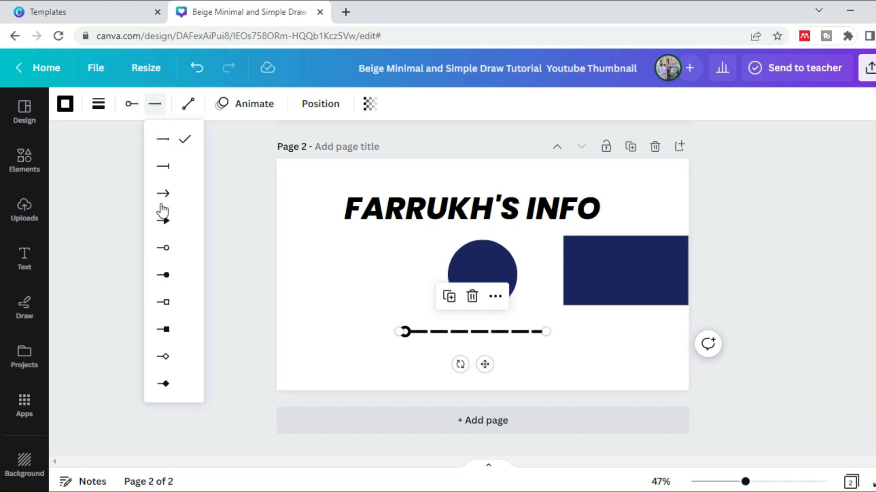
click(164, 222)
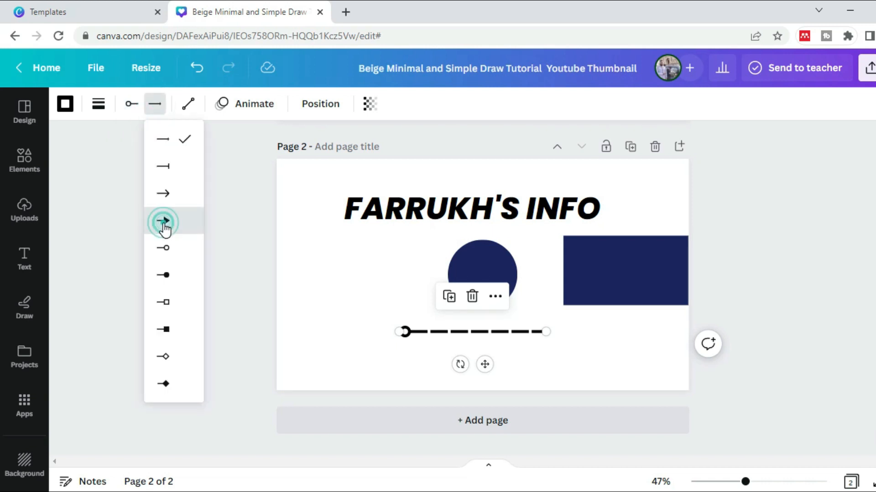
click(345, 350)
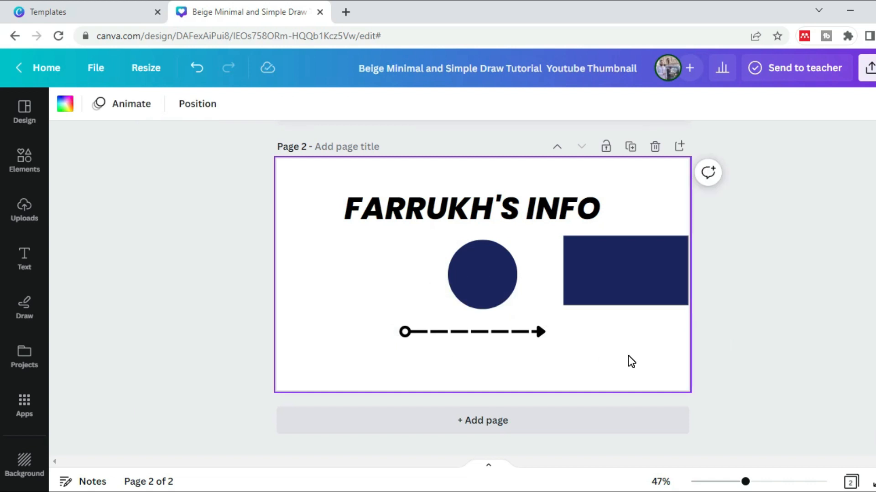
Make the channel name text bold and underlined, switching italic and uppercase off and back on
click(459, 224)
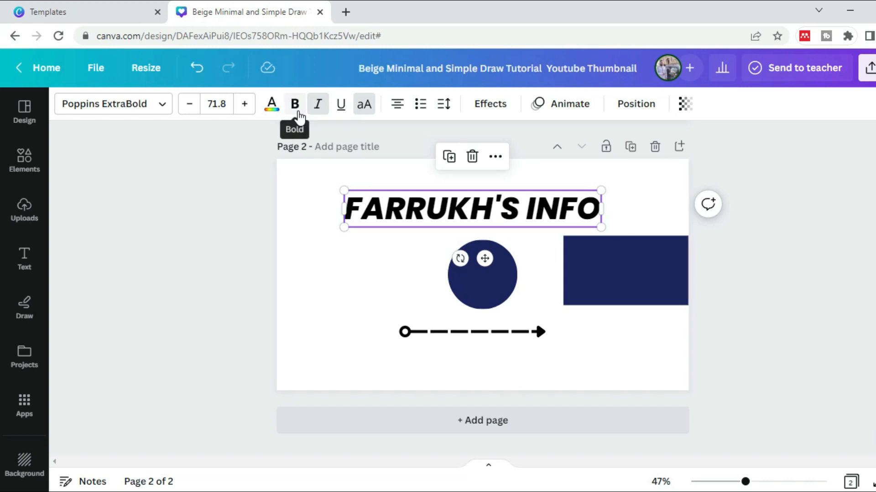
click(297, 116)
click(321, 110)
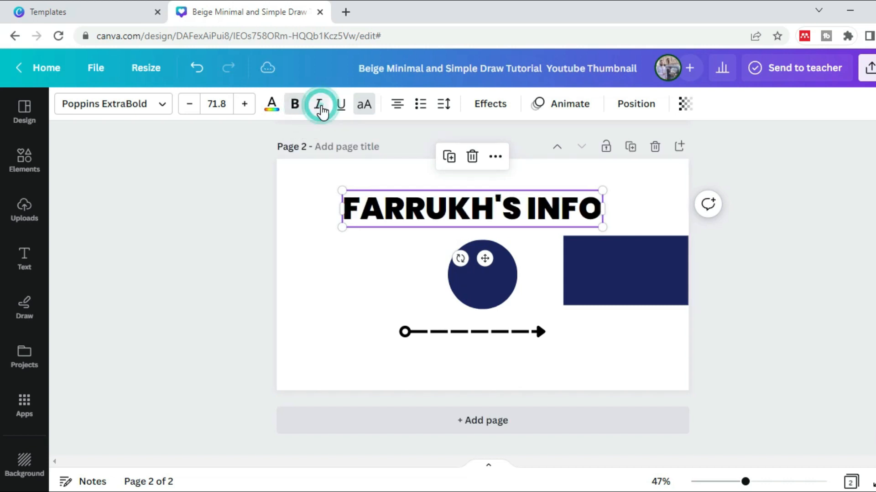
click(321, 111)
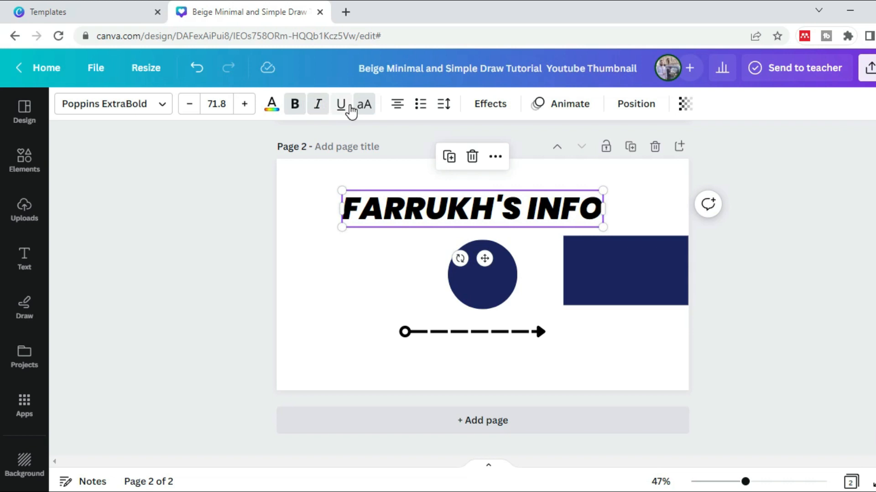
click(342, 109)
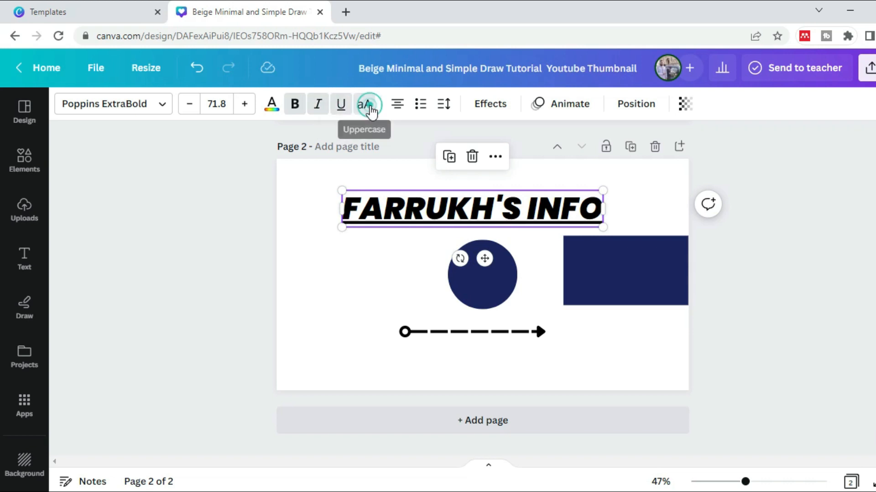
click(368, 108)
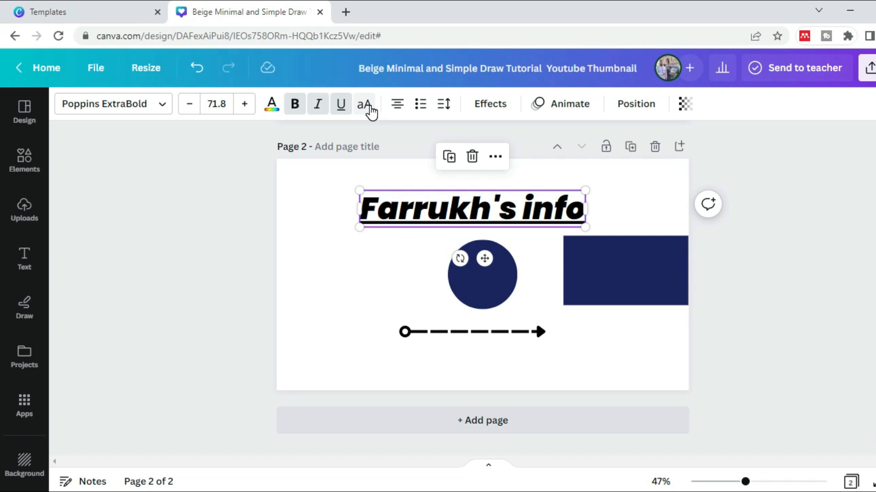
click(370, 108)
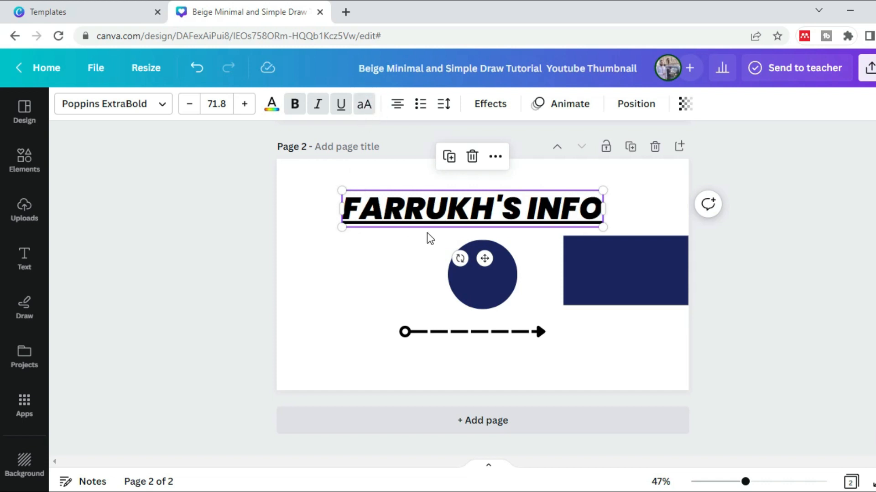
Cycle the channel name text through the alignment options back to centred and shift it slightly to the left
click(397, 111)
click(397, 110)
click(397, 109)
click(398, 109)
mouse_move(463, 215)
mouse_down()
mouse_move(426, 218)
mouse_move(453, 217)
mouse_up()
Try bulleted list formatting on the channel name text and remove the bullet
click(419, 104)
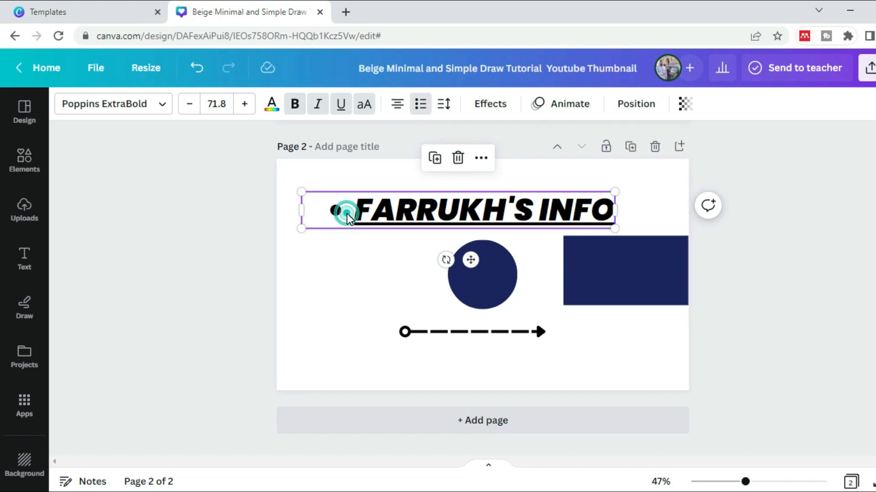
click(347, 213)
key(BackSpace)
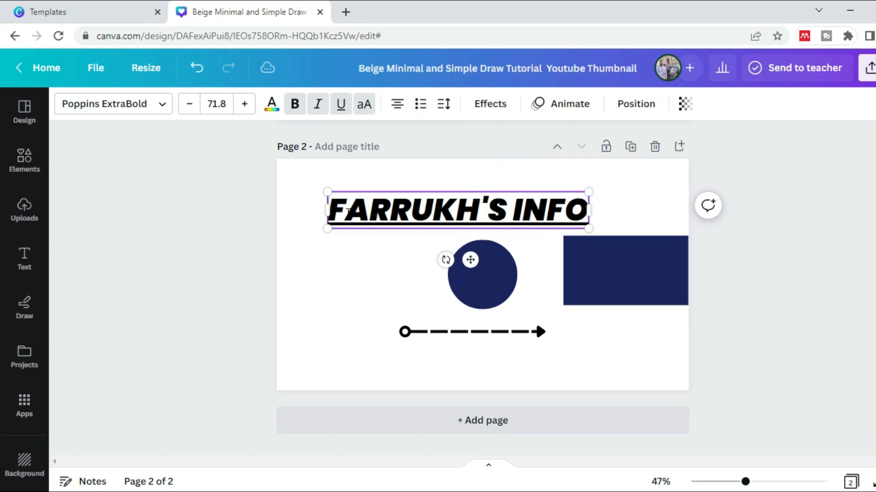
Set the letter spacing of the channel name text to 166
click(443, 106)
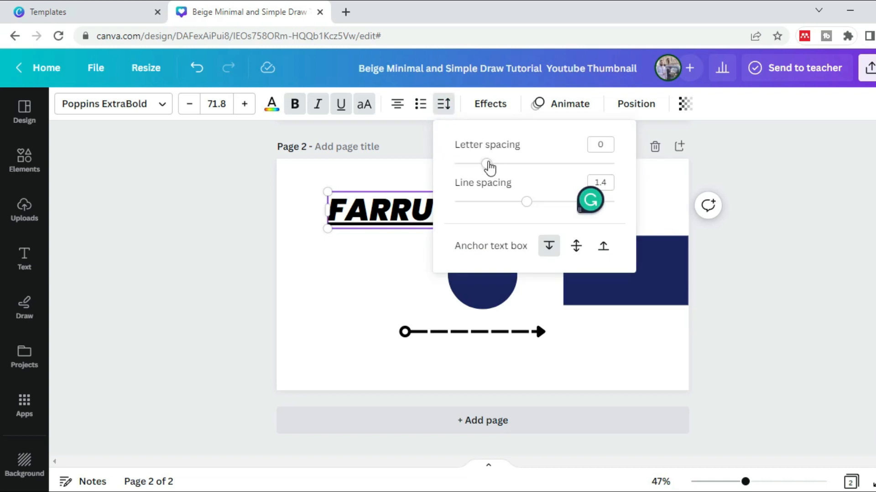
drag(487, 164, 516, 175)
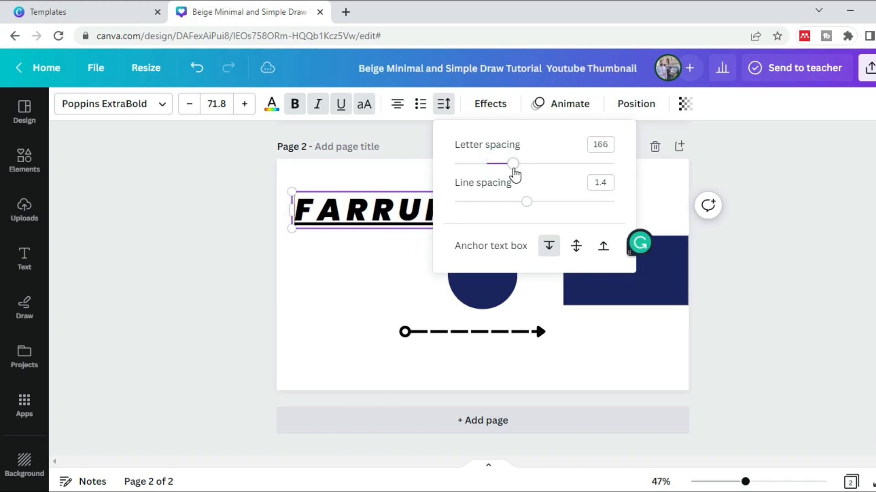
Break the channel name text onto two lines before its last word and set the line spacing to 1.31
click(409, 205)
click(528, 209)
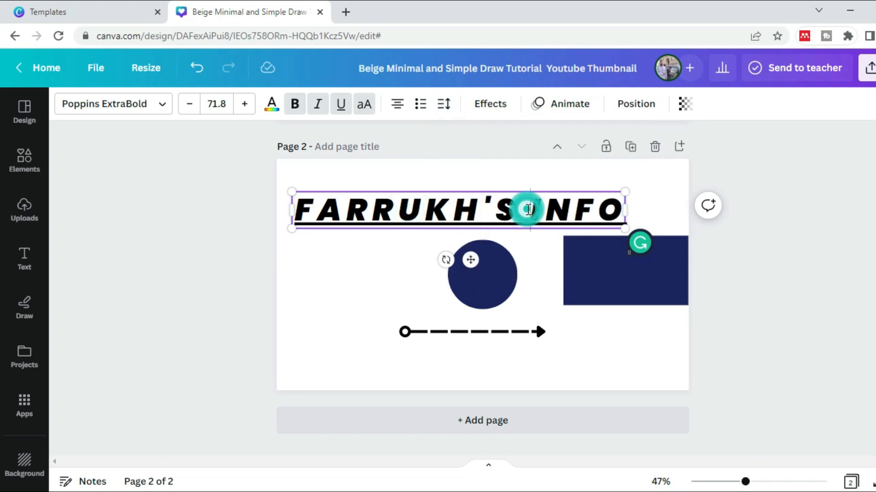
key(Return)
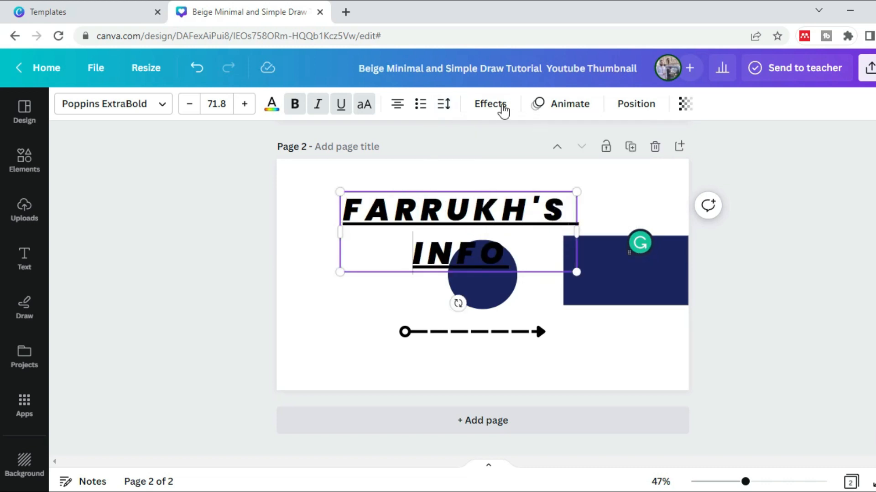
click(445, 105)
mouse_move(528, 205)
mouse_down()
mouse_move(585, 219)
mouse_move(469, 211)
mouse_move(523, 213)
mouse_up()
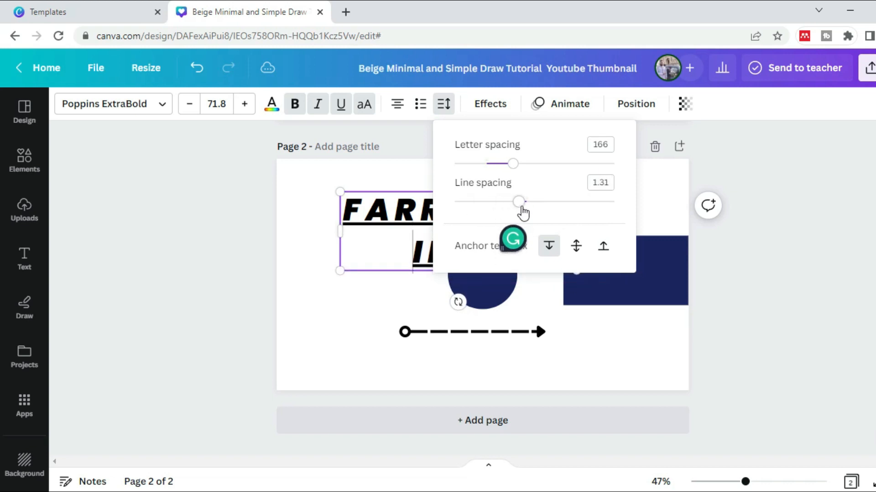
Remove the line break so the channel name text sits on a single line
click(393, 236)
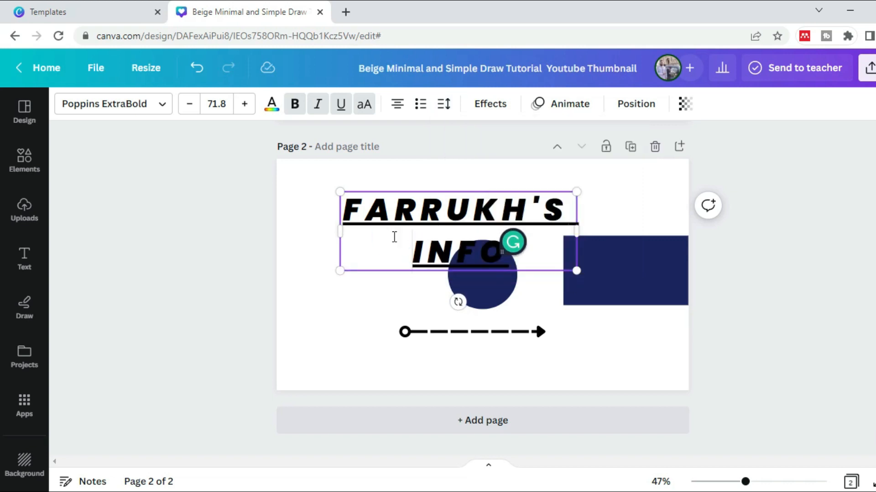
key(BackSpace)
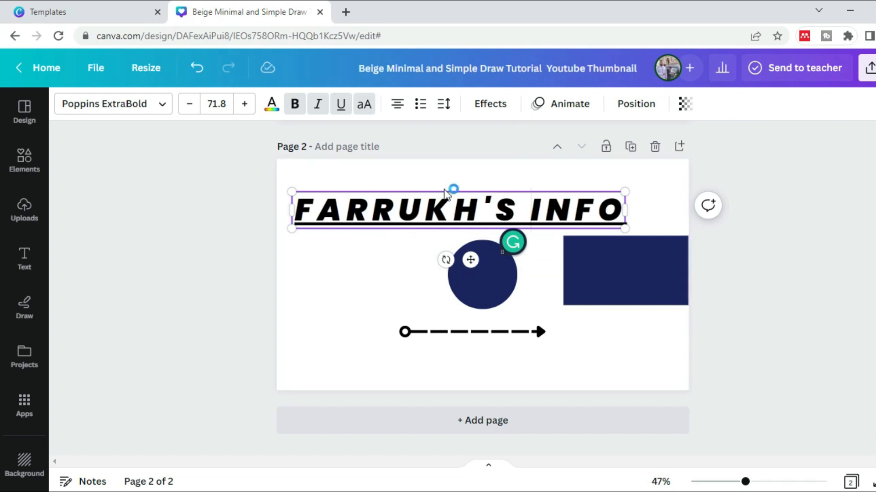
Try the Lift effect on the channel name text and replace it with Shadow at offset 76, direction -111, blur 3 and transparency 33
click(490, 110)
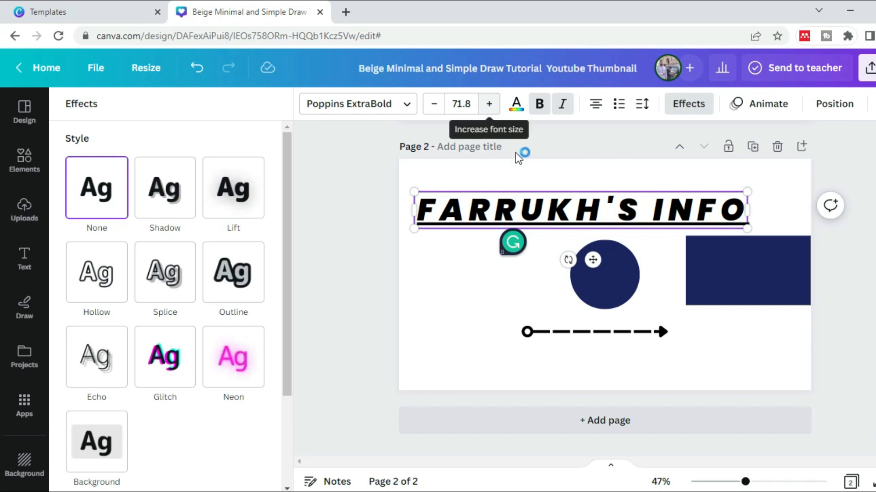
click(245, 208)
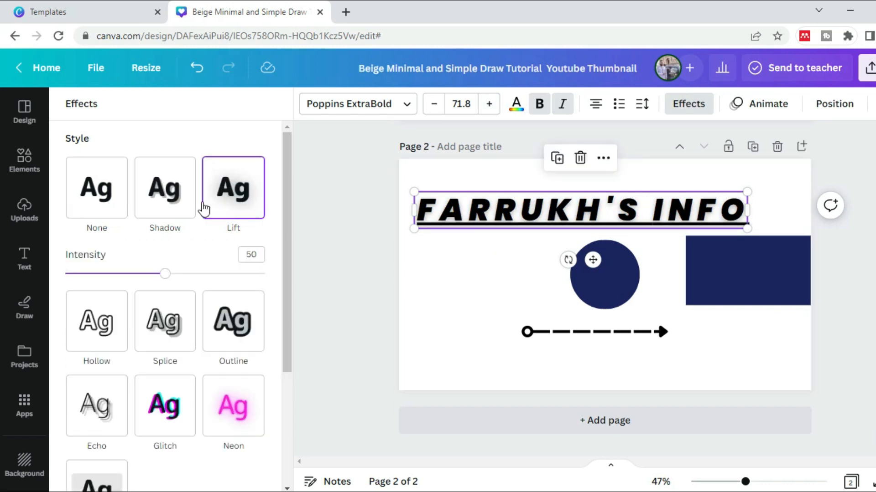
click(169, 187)
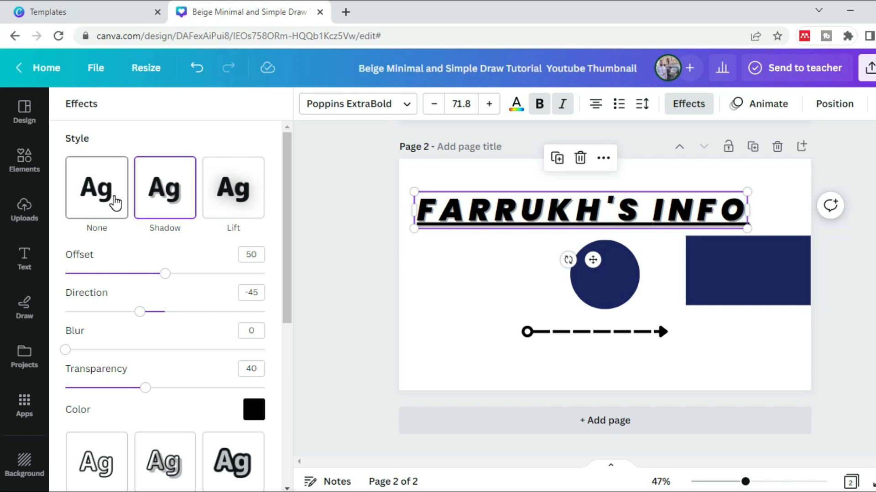
drag(168, 282, 218, 281)
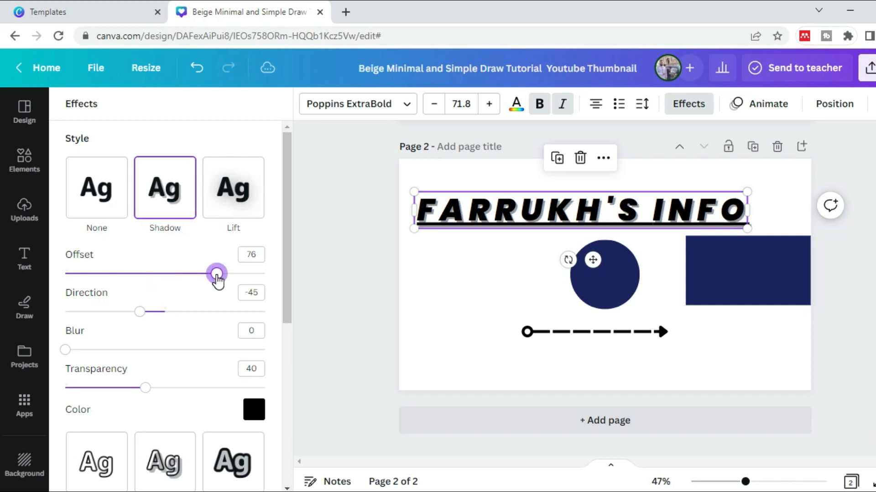
drag(142, 320, 105, 327)
mouse_move(69, 354)
mouse_down()
mouse_move(203, 348)
mouse_move(72, 346)
mouse_up()
mouse_move(146, 389)
mouse_down()
mouse_move(90, 387)
mouse_move(264, 389)
mouse_move(103, 387)
mouse_move(131, 388)
mouse_up()
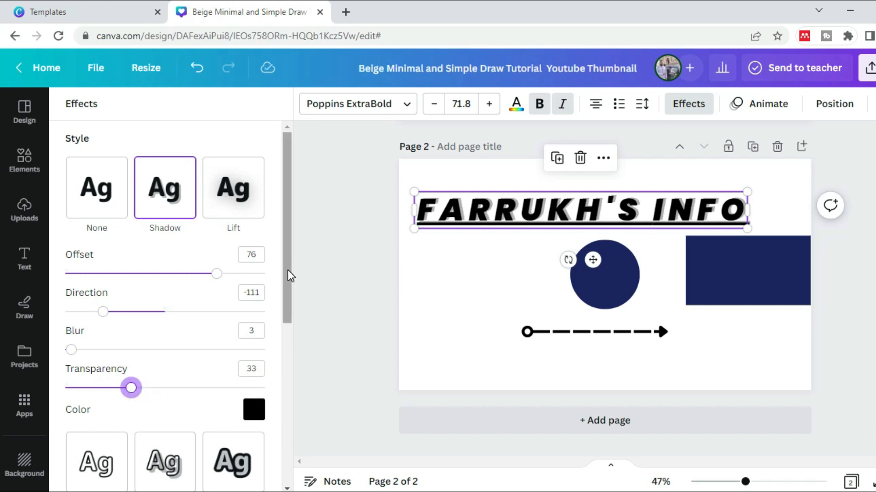
Colour the channel name text's shadow red (#d51116) from the document colours
click(258, 410)
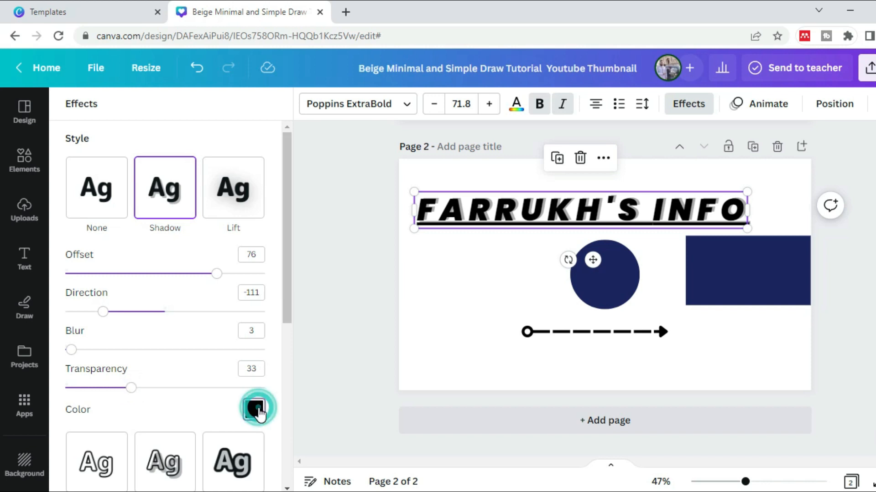
click(215, 281)
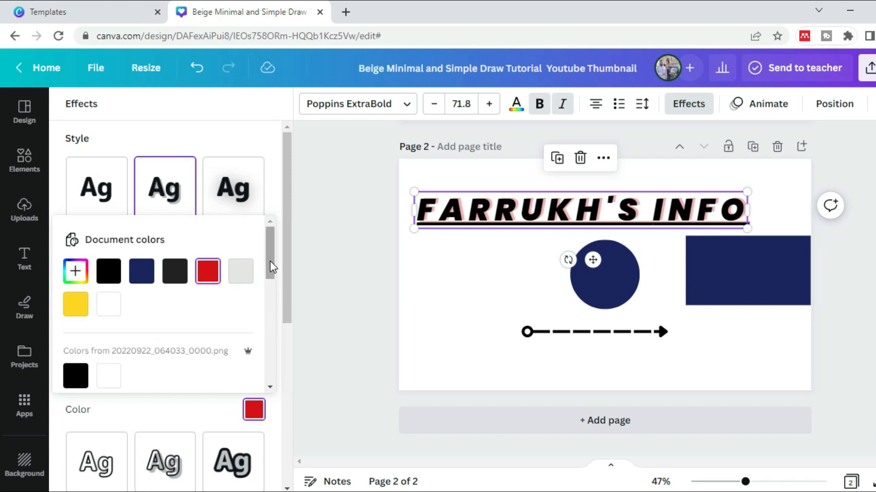
drag(272, 261, 269, 232)
click(180, 126)
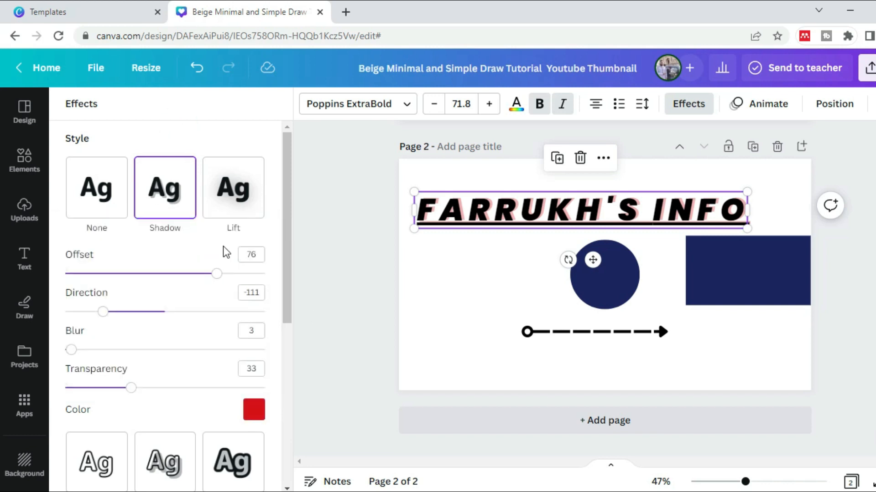
Replace the shadow on the channel name text with a red (#d51116) Outline effect of thickness 92
drag(287, 274, 296, 352)
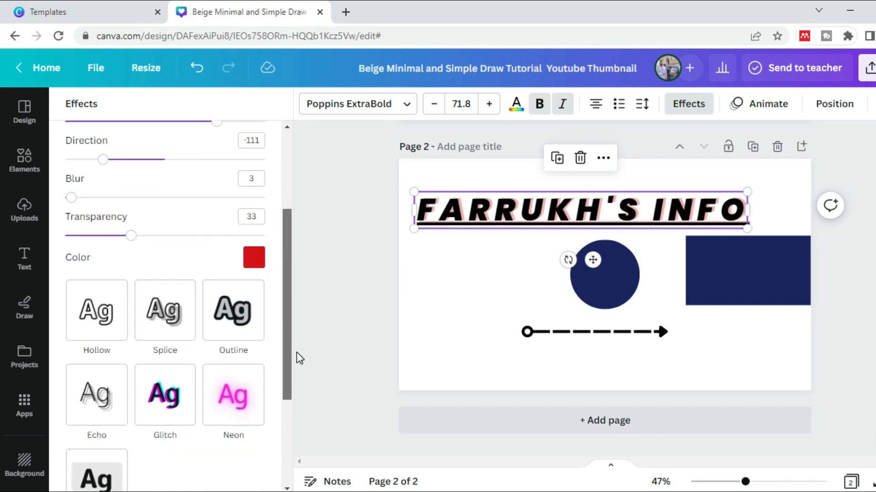
click(233, 320)
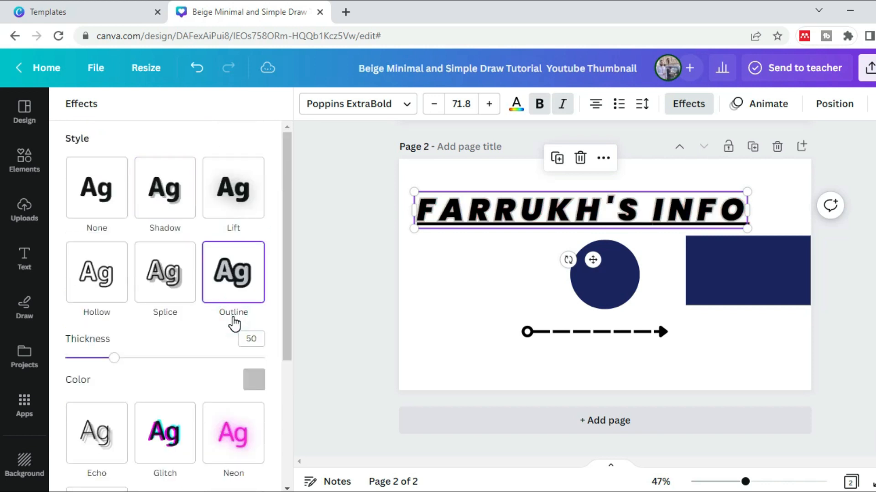
click(254, 379)
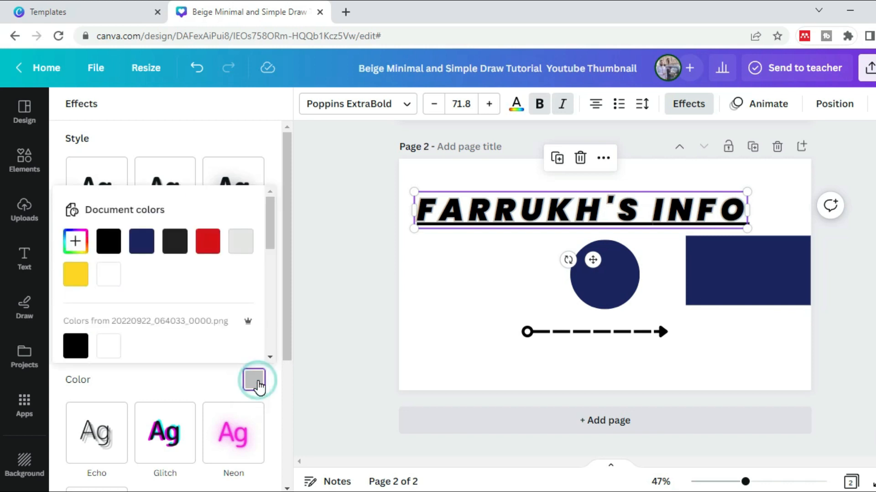
click(209, 248)
click(308, 324)
click(343, 218)
click(483, 105)
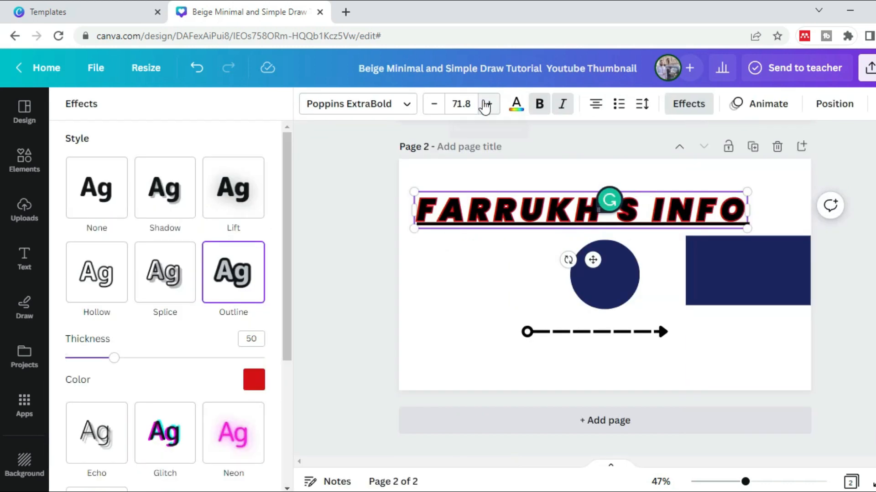
drag(286, 275, 294, 312)
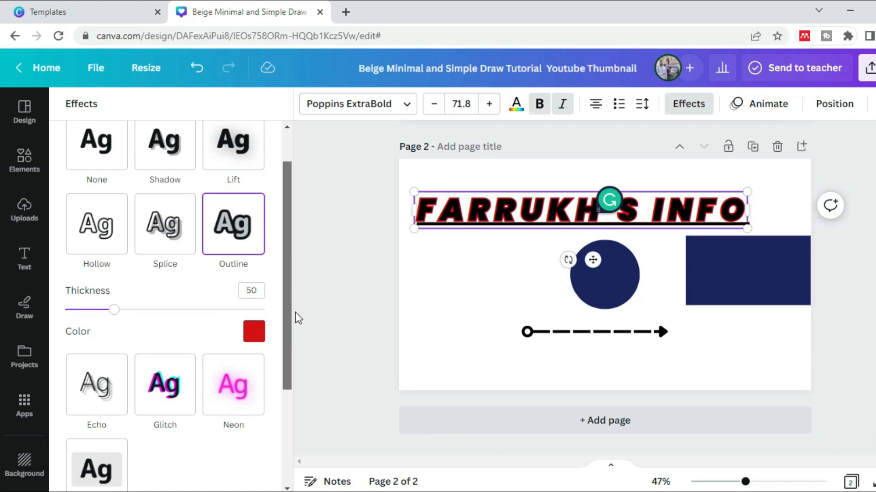
drag(117, 303, 158, 301)
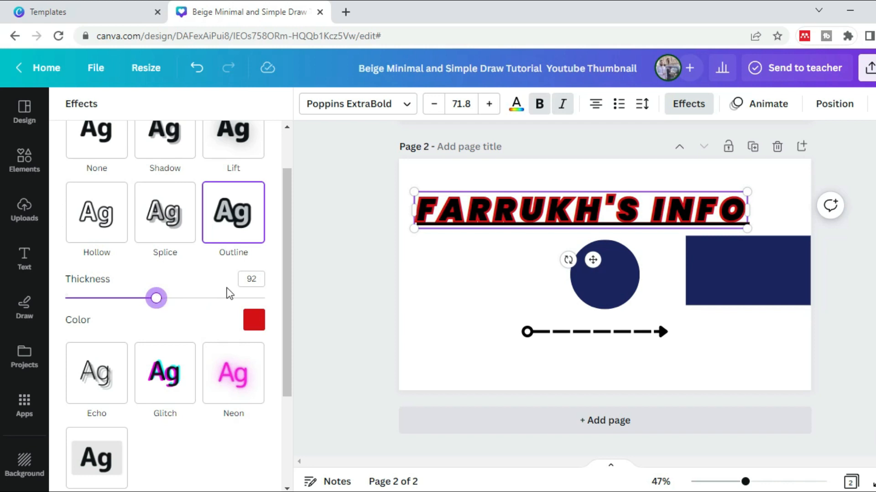
Apply the Background effect to the channel name text, trying red and navy before choosing the yellow document colour
drag(287, 319, 299, 386)
click(108, 364)
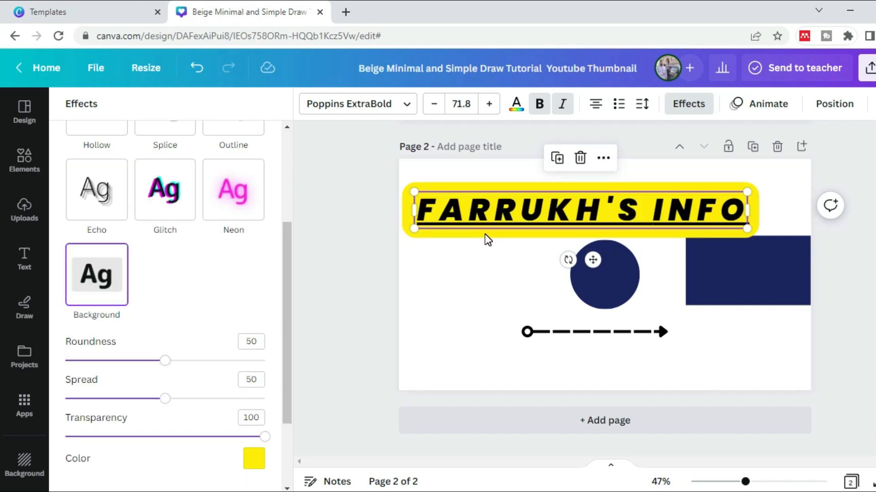
click(252, 466)
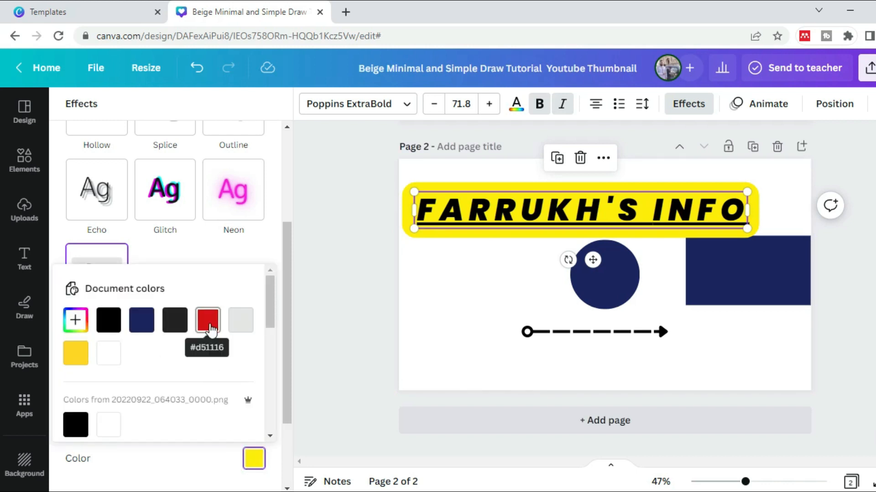
click(210, 324)
click(149, 326)
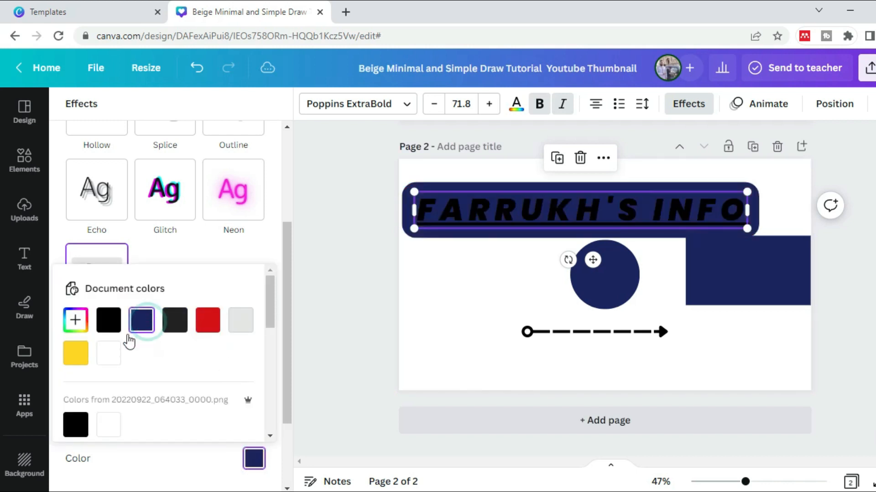
click(78, 354)
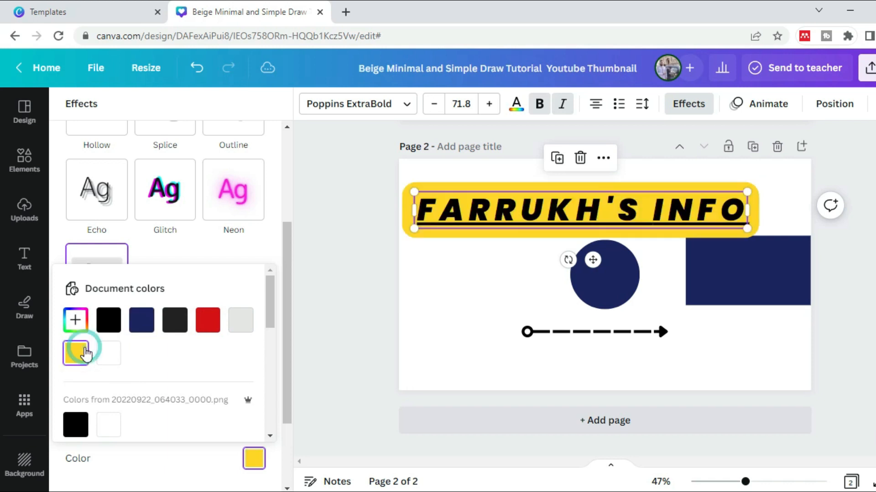
click(359, 272)
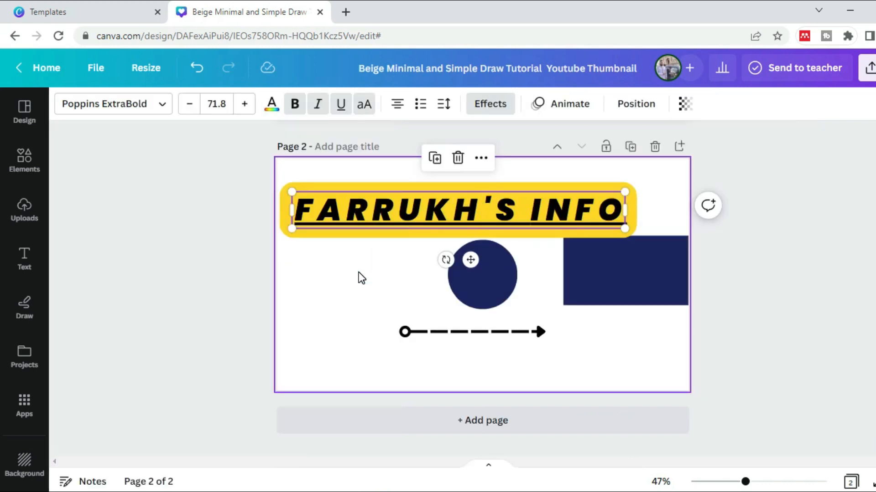
click(220, 243)
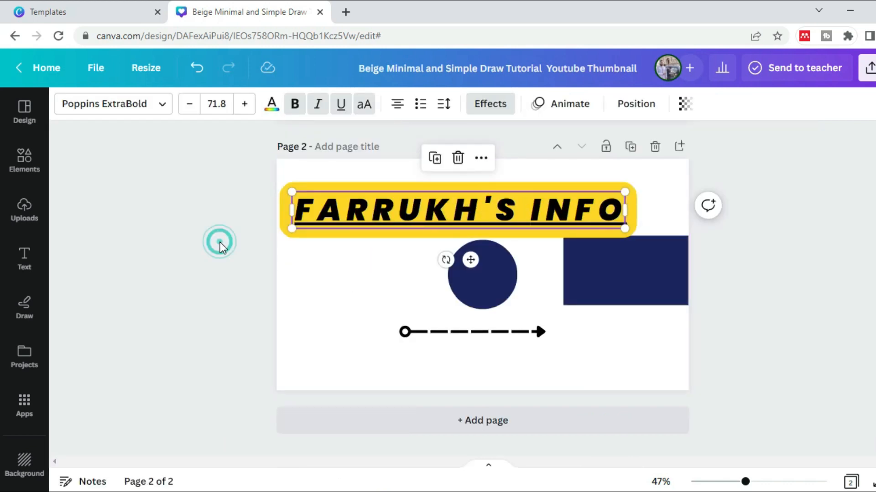
Apply the Pop text animation to the channel name text
click(404, 231)
click(571, 104)
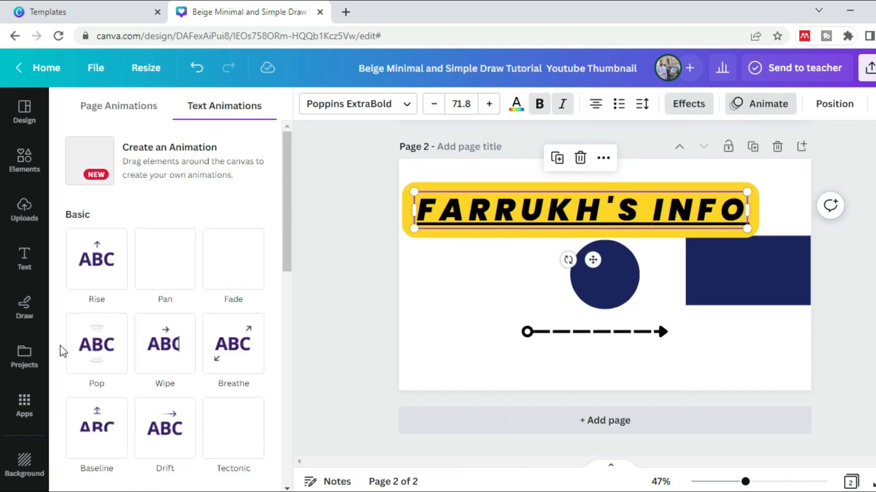
click(96, 345)
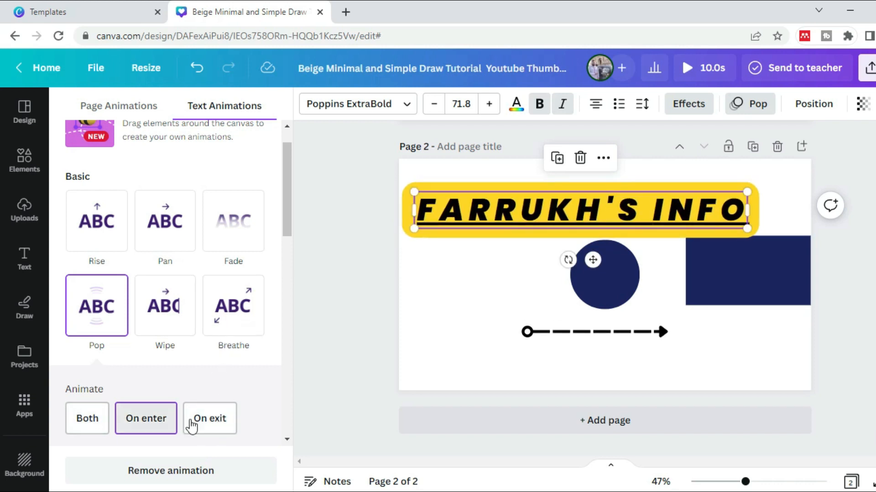
click(328, 223)
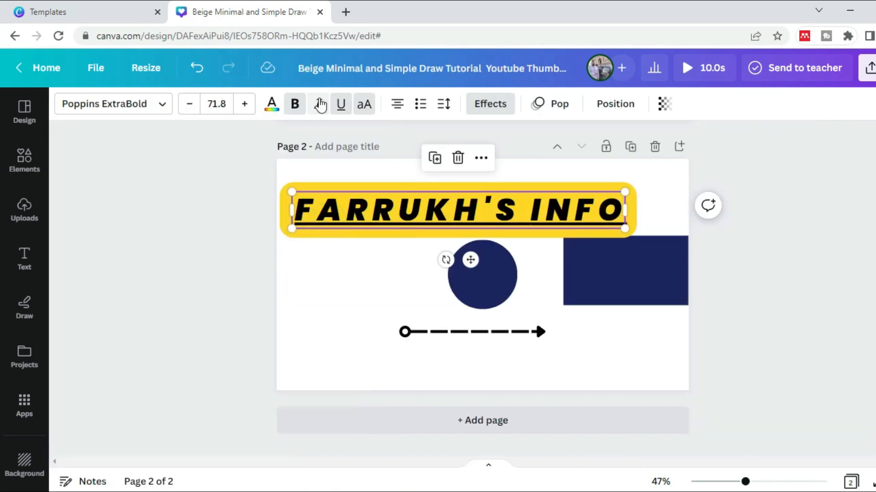
Set the channel name text to size 60 and change its font to TAN Kindred
click(223, 107)
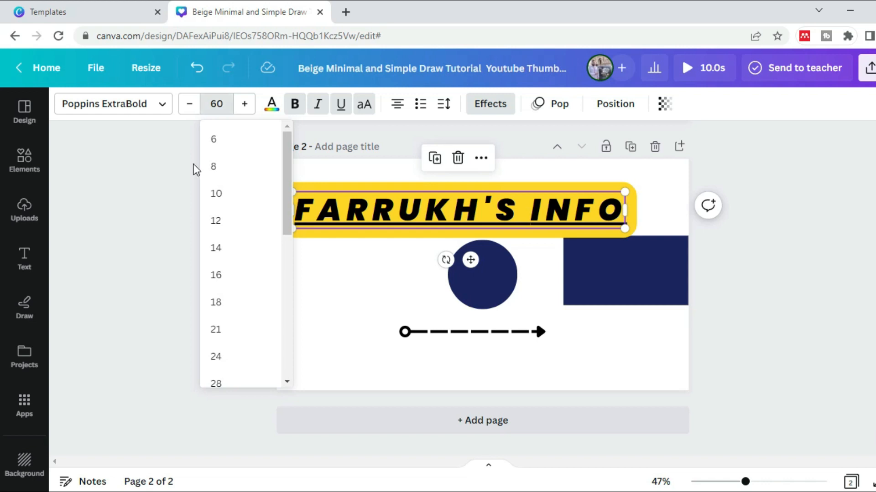
click(171, 203)
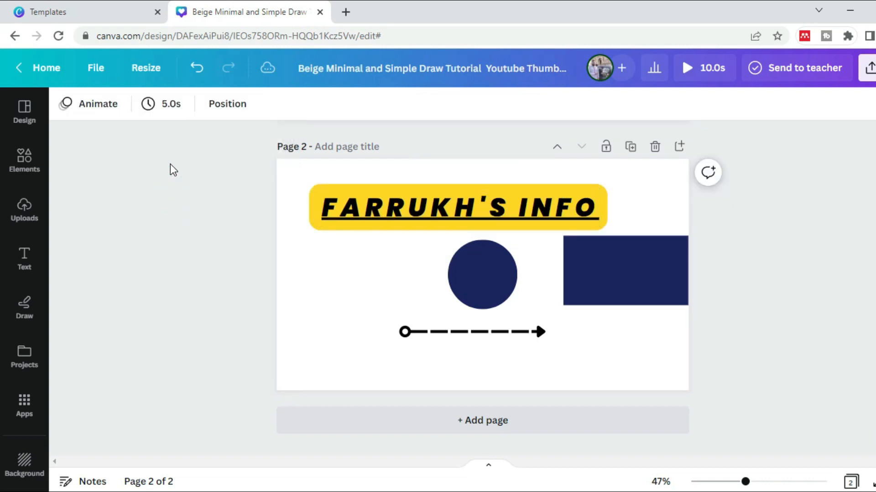
click(404, 195)
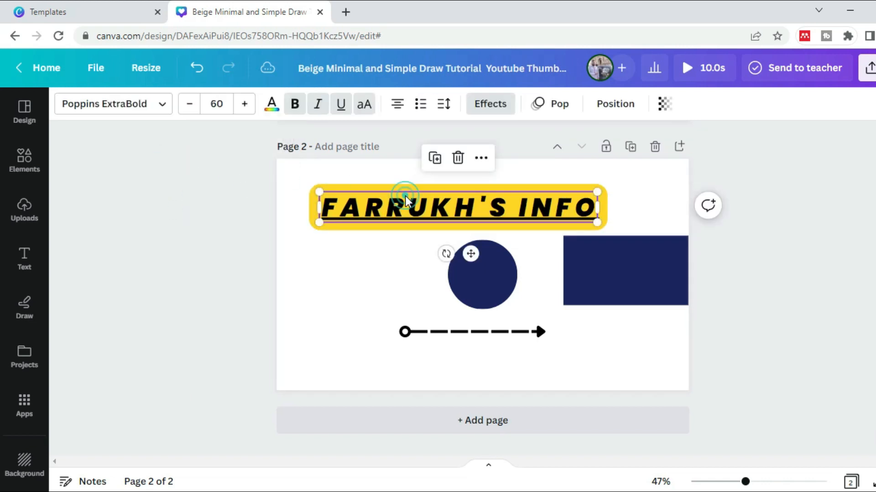
click(164, 106)
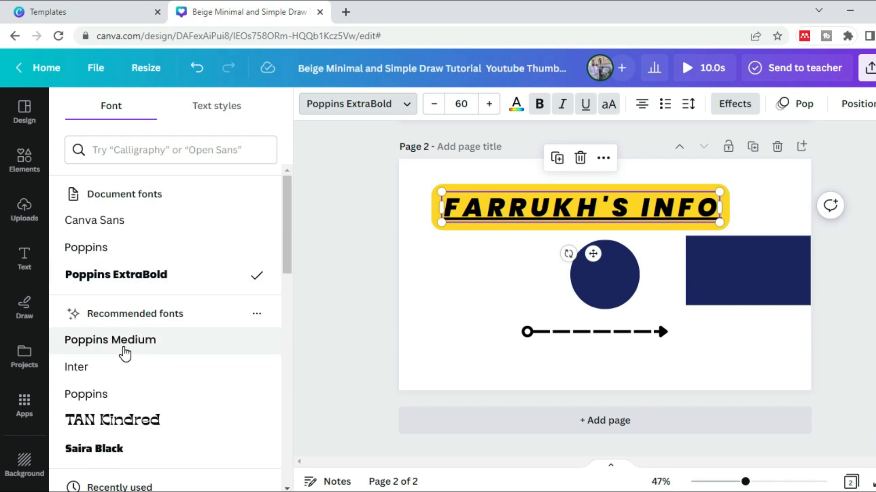
click(157, 424)
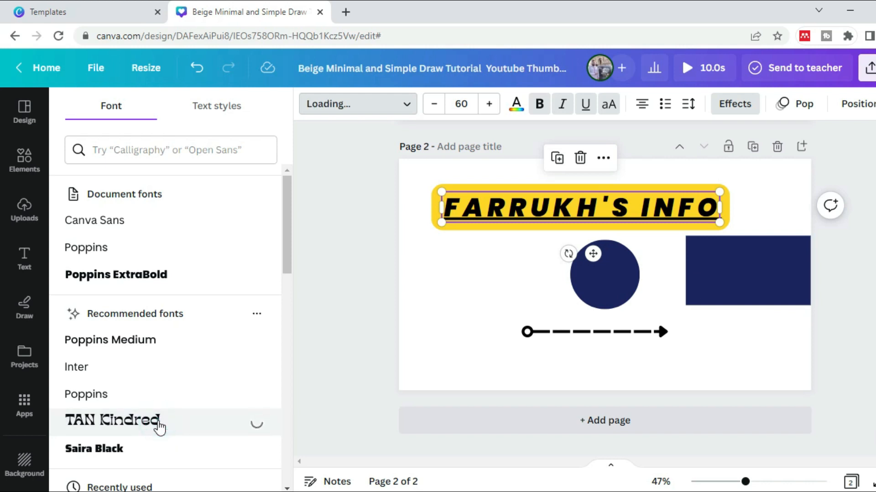
click(352, 308)
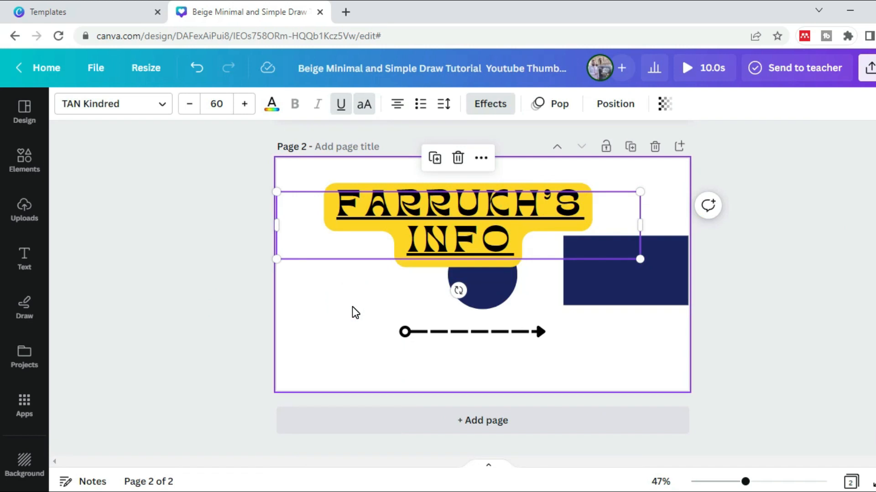
click(199, 272)
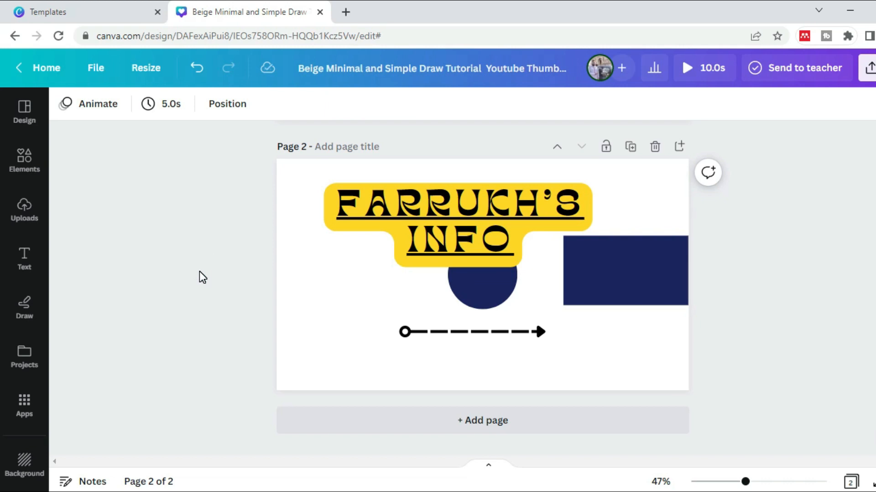
Move the navy circle out from under the channel name text to the blank area on the page's left side
drag(486, 295, 327, 306)
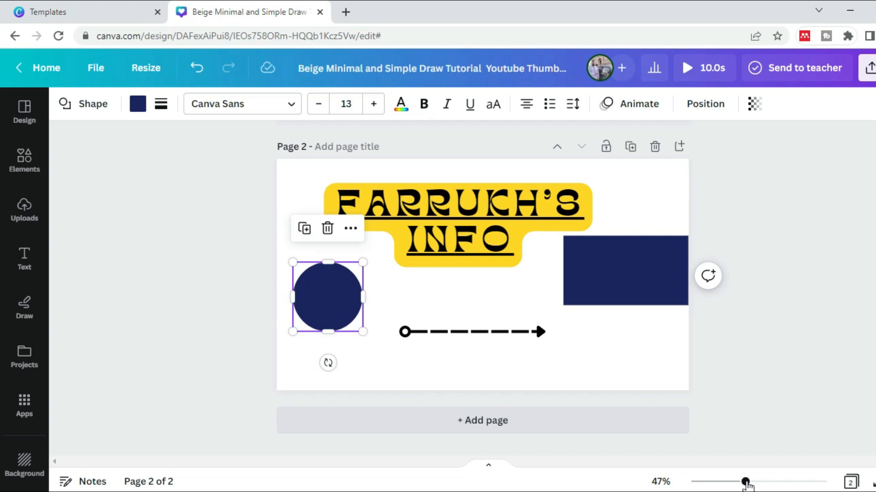
Zoom the page in and out, leaving the view at 50%, and clear the selection
mouse_move(753, 485)
mouse_down()
mouse_move(782, 486)
mouse_move(748, 487)
mouse_up()
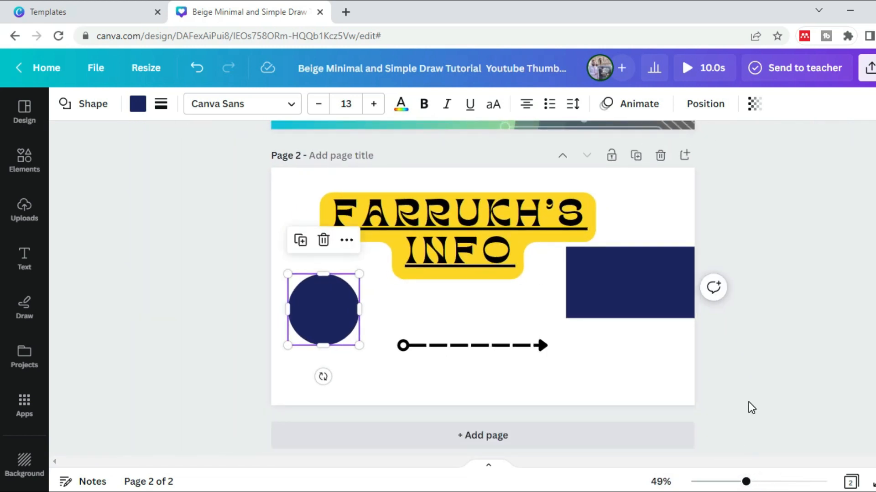
key(ctrl+plus)
key(ctrl+plus)
key(ctrl+plus)
key(ctrl+plus)
key(ctrl+minus)
key(ctrl+minus)
key(ctrl+minus)
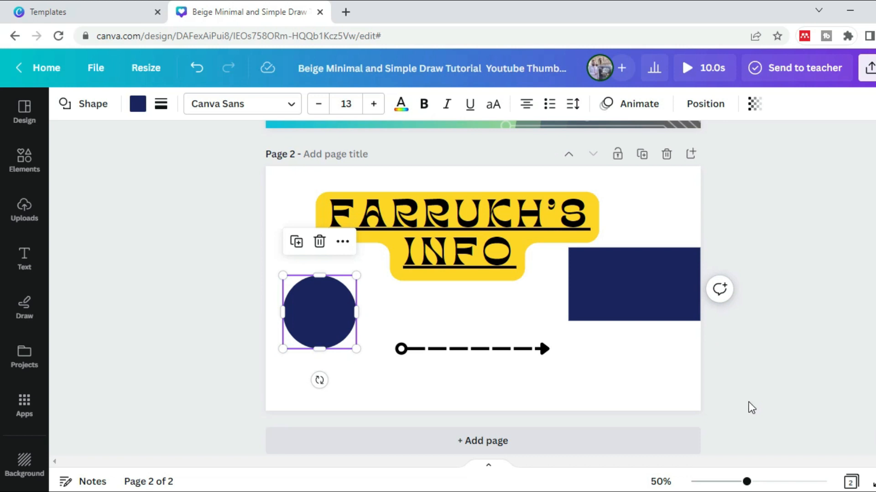
click(754, 362)
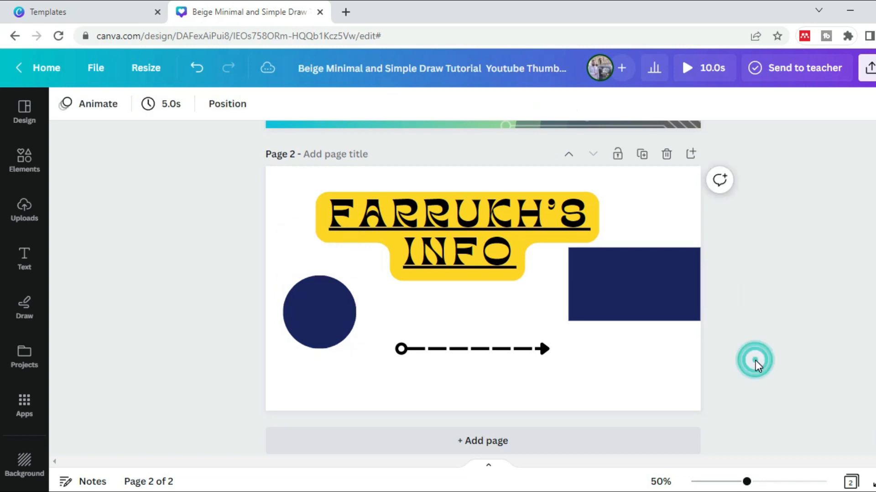
Move the channel name text slightly up and to the right and group it with the navy circle
click(483, 226)
drag(485, 226, 496, 211)
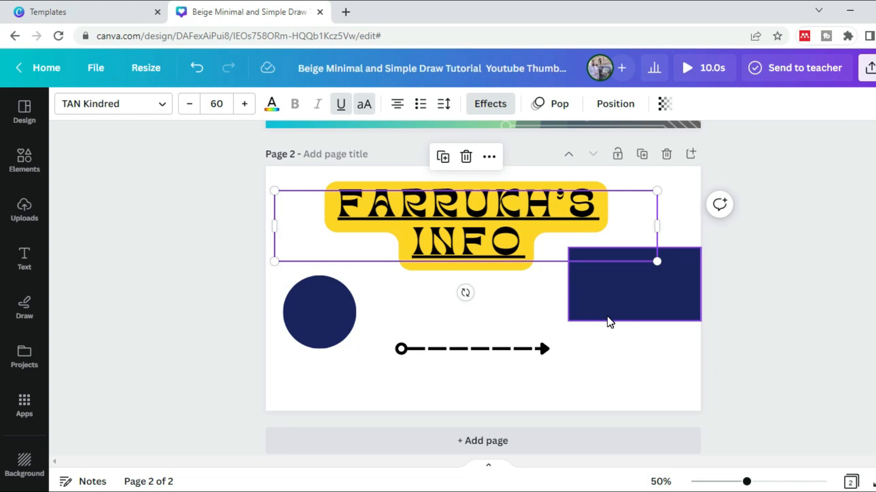
click(461, 234)
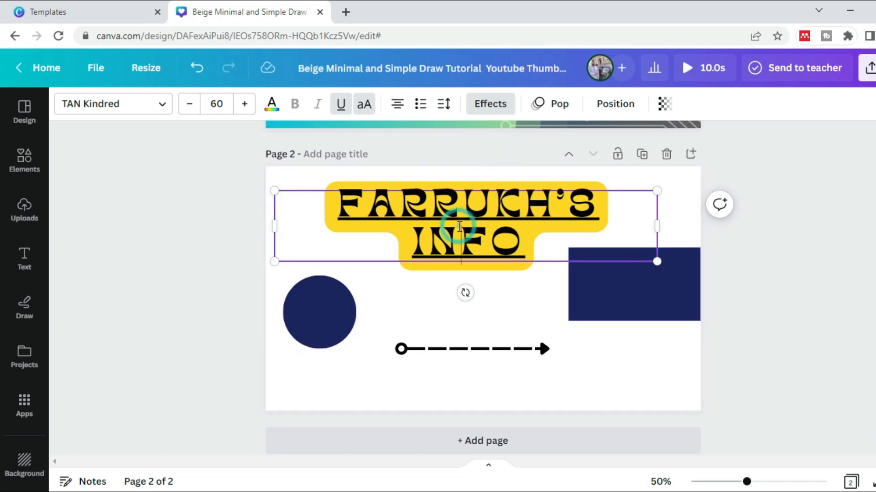
click(322, 330)
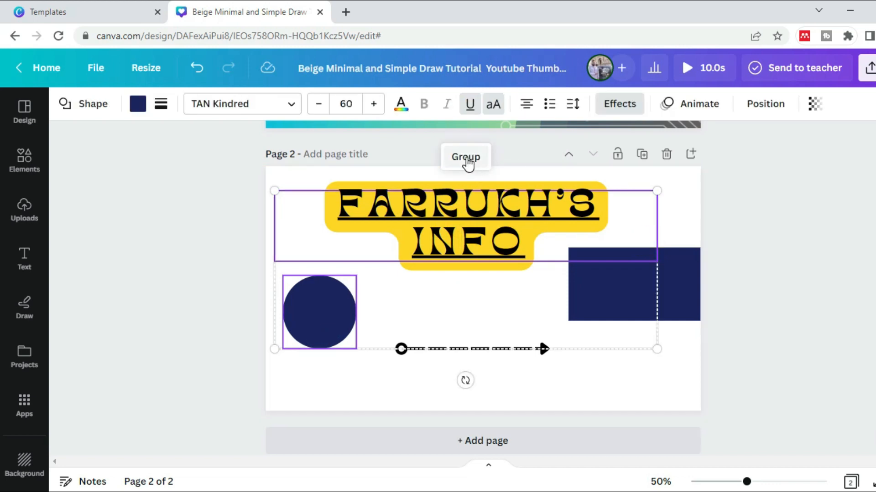
click(466, 158)
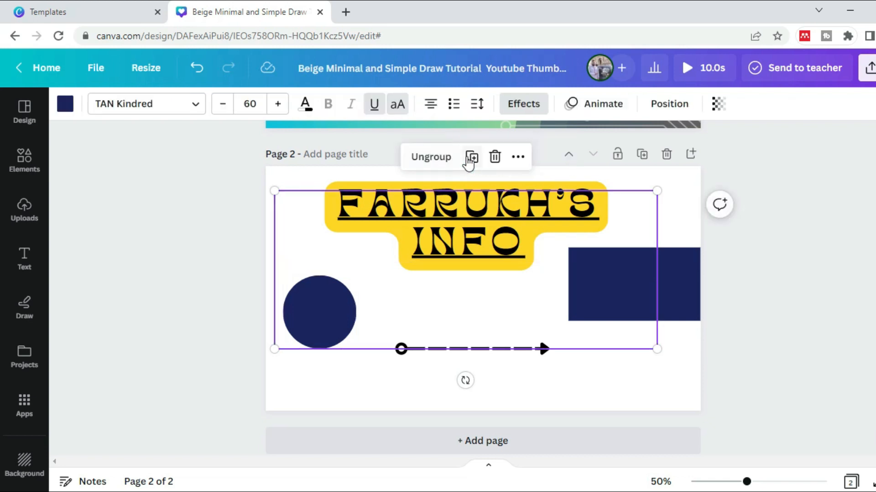
Shift the group of channel name text and circle slightly left and ungroup it, selecting each element separately
click(732, 260)
mouse_move(474, 244)
mouse_down()
mouse_move(500, 280)
mouse_move(466, 237)
mouse_up()
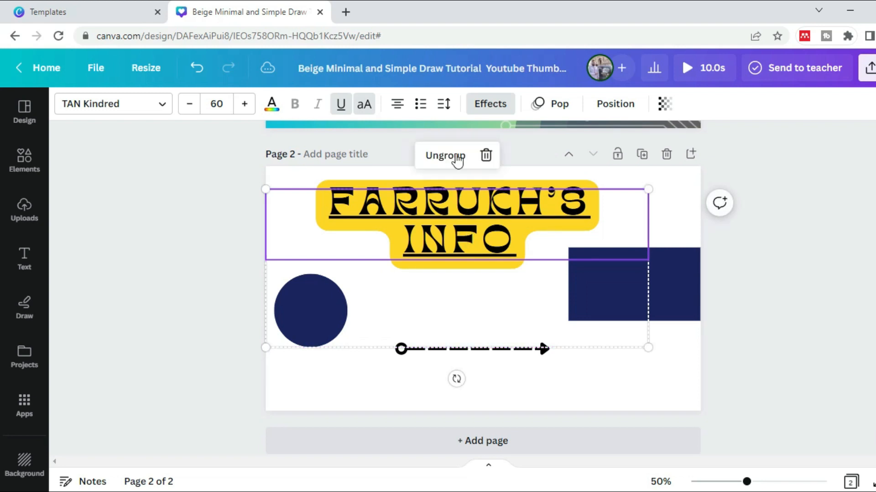
click(445, 159)
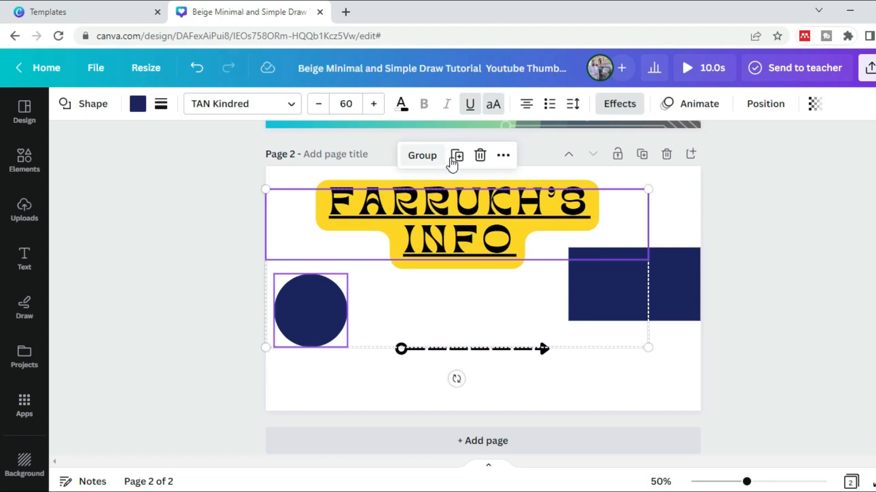
click(749, 236)
click(492, 222)
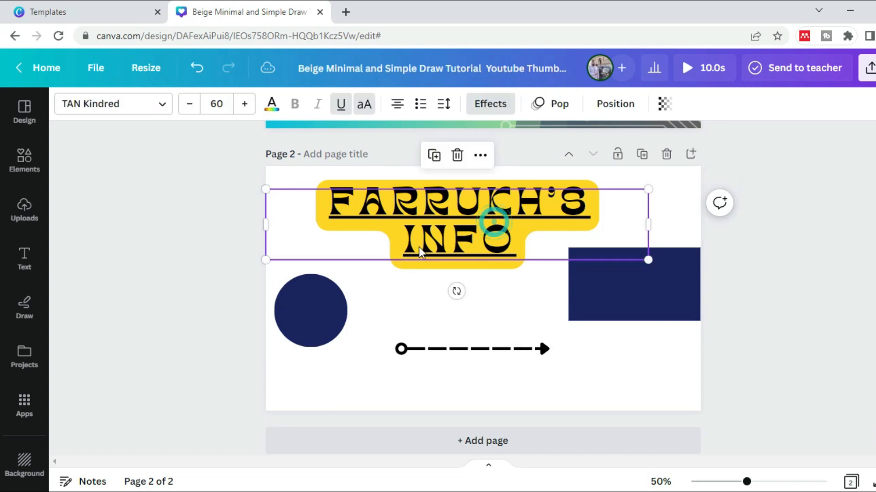
click(325, 308)
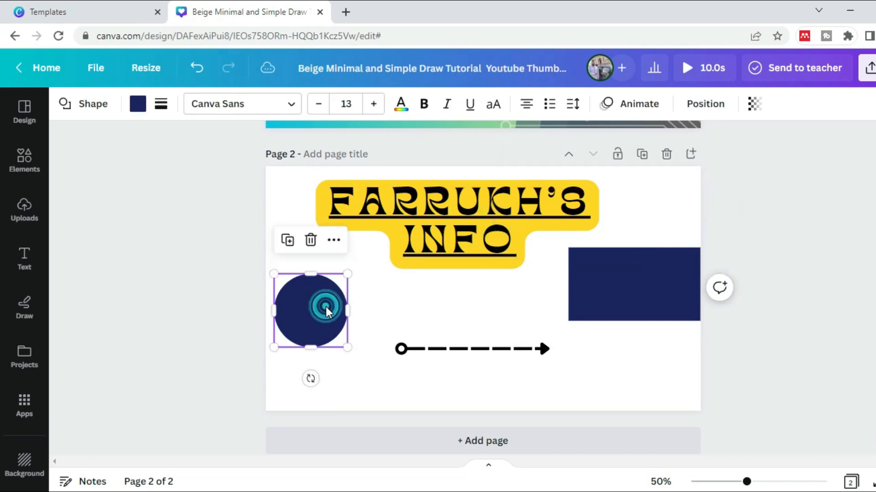
Move the dashed arrow line slightly lower on the page
click(476, 350)
drag(478, 355, 475, 373)
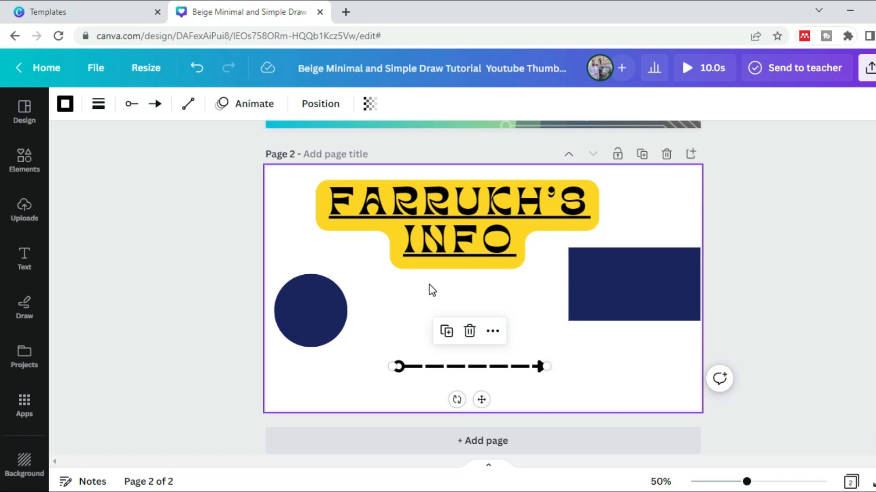
click(328, 318)
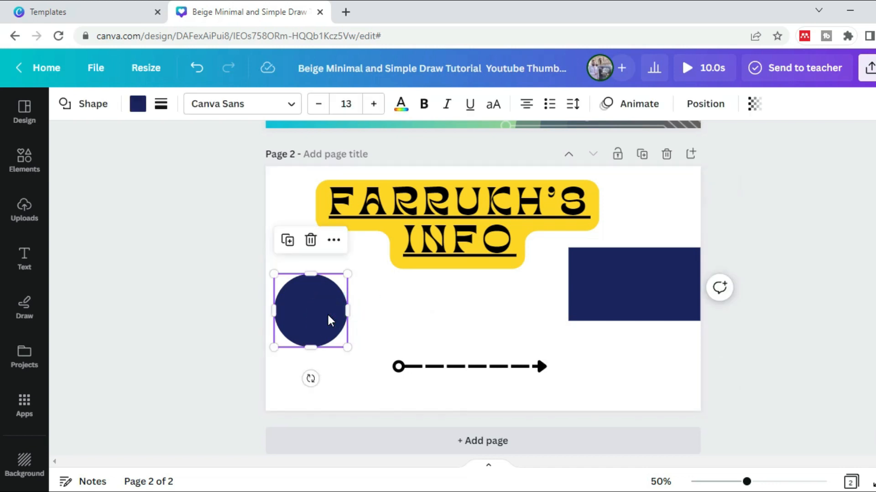
click(501, 206)
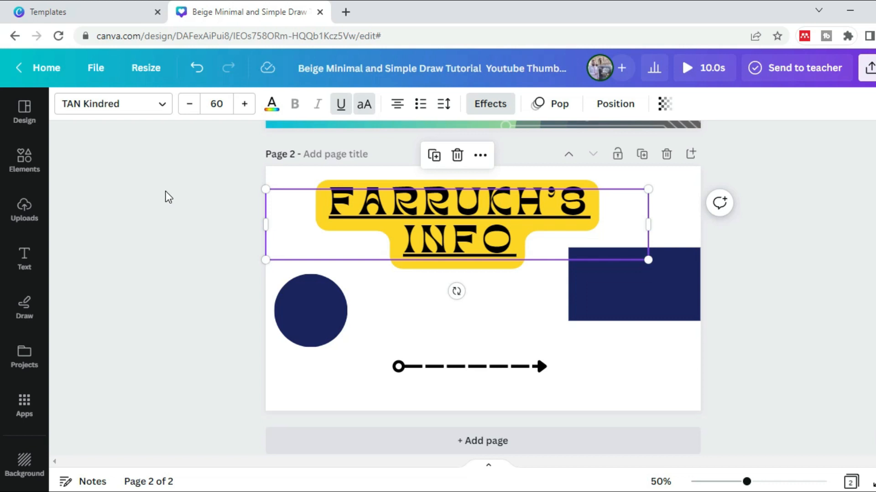
Insert the uploaded portrait photo with the blue background and black suit onto page 2
click(23, 208)
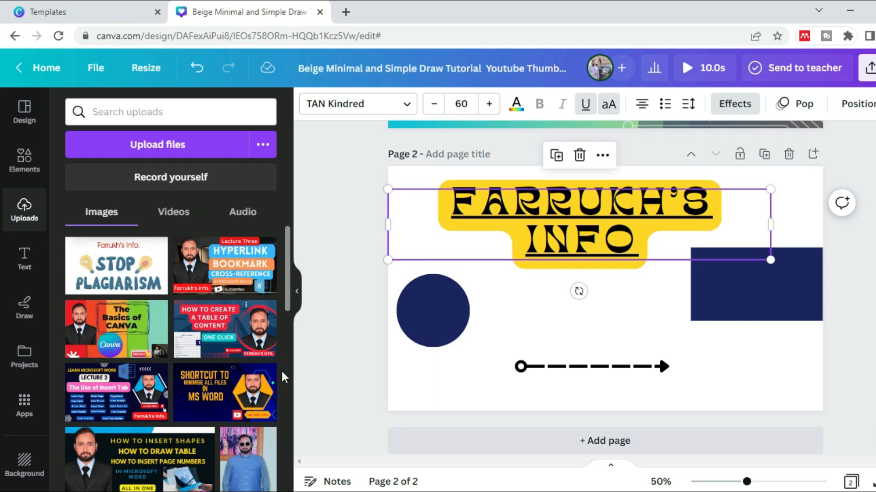
drag(288, 268, 305, 395)
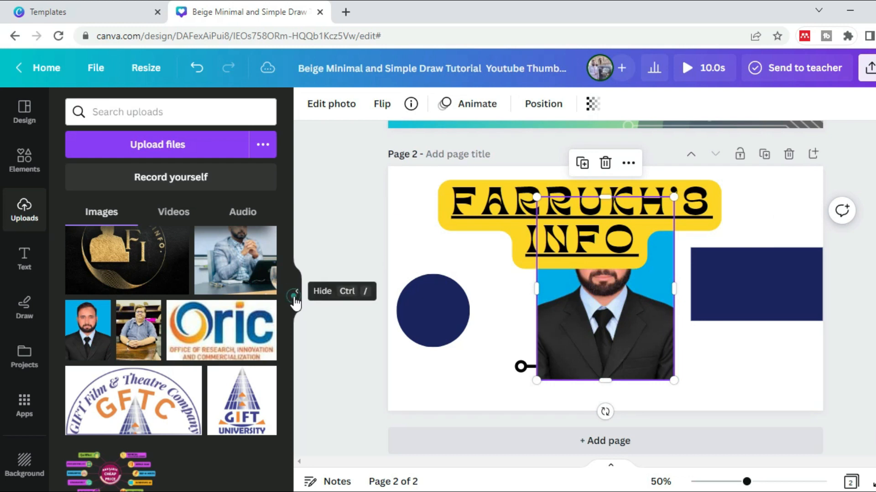
click(297, 291)
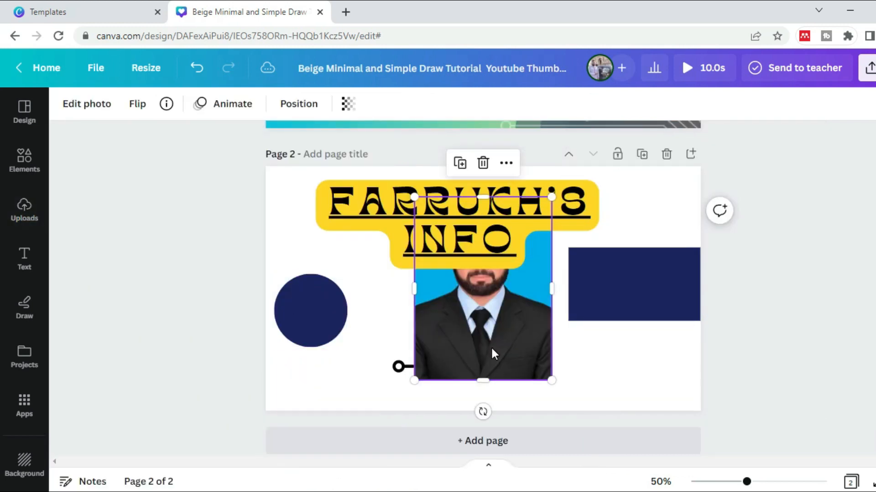
Reduce the channel name text to font size 30
click(381, 201)
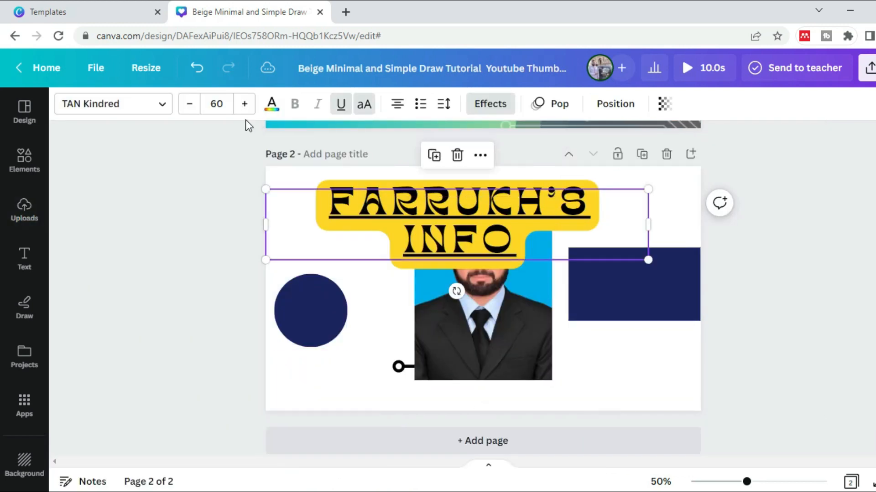
click(220, 103)
text(30)
click(98, 231)
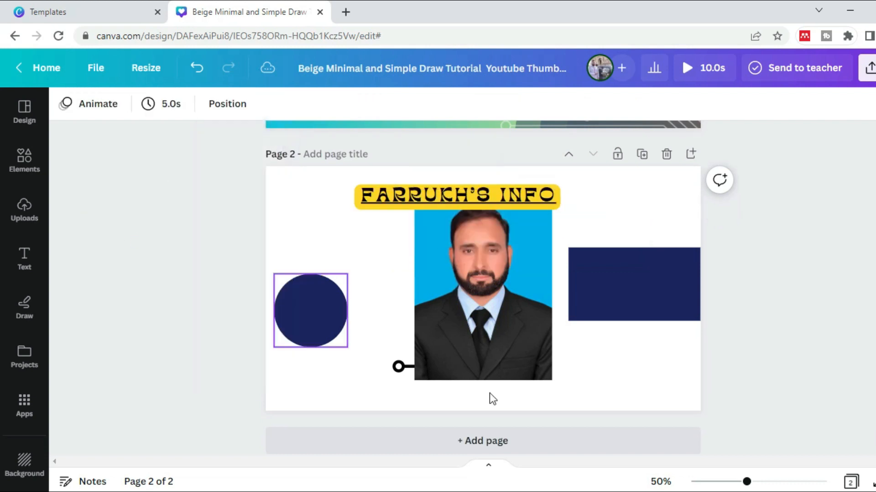
Adjust the portrait photo's white balance temperature to 10 for the whole image
click(514, 272)
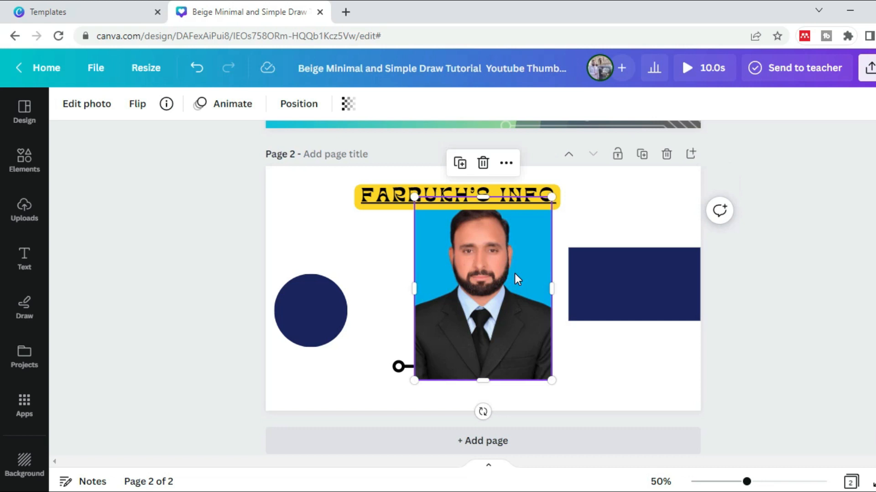
click(89, 104)
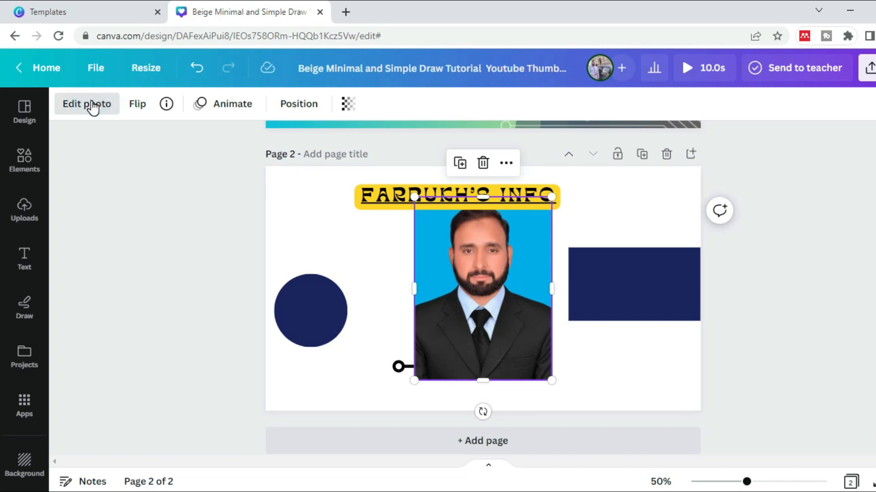
click(79, 103)
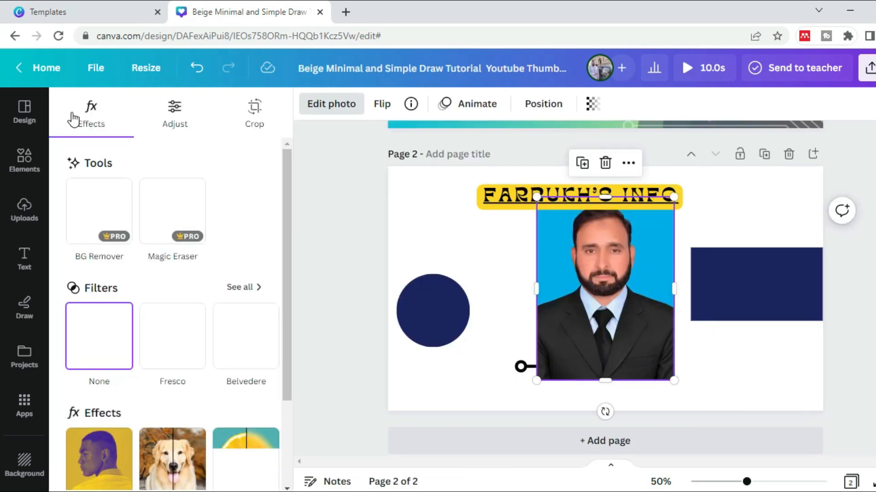
mouse_move(287, 259)
mouse_down()
mouse_move(302, 344)
mouse_move(294, 250)
mouse_up()
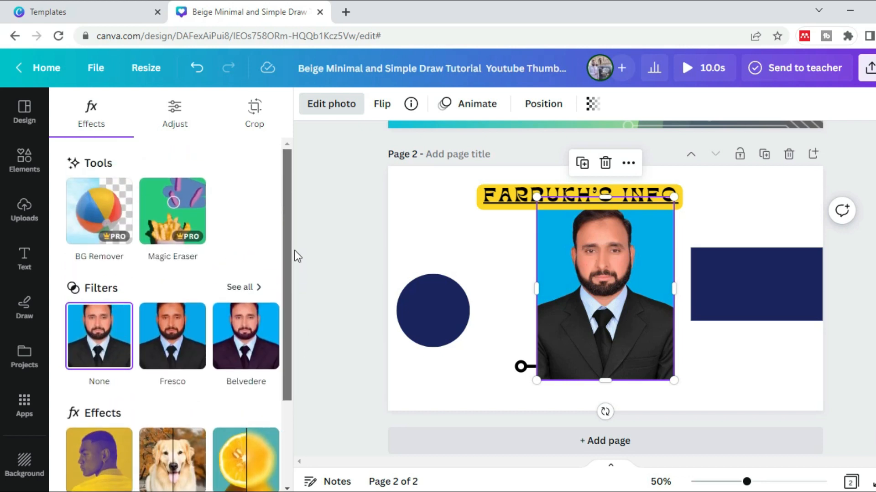
click(176, 110)
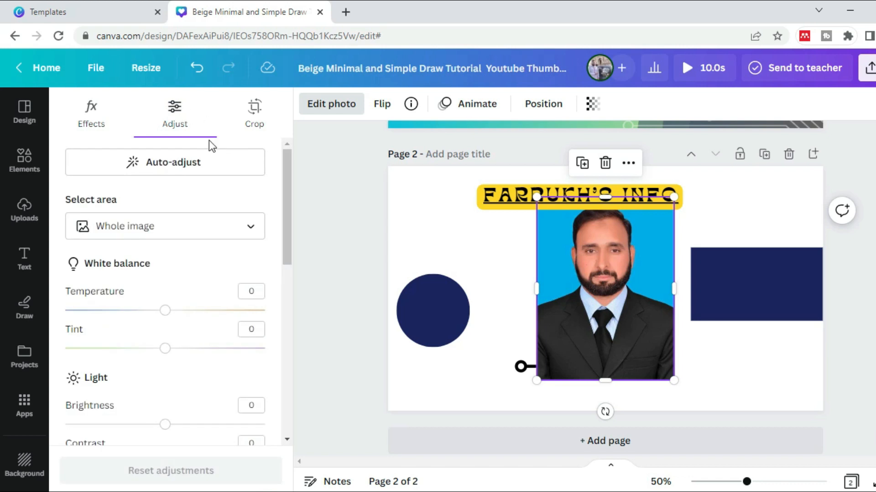
drag(165, 311, 176, 330)
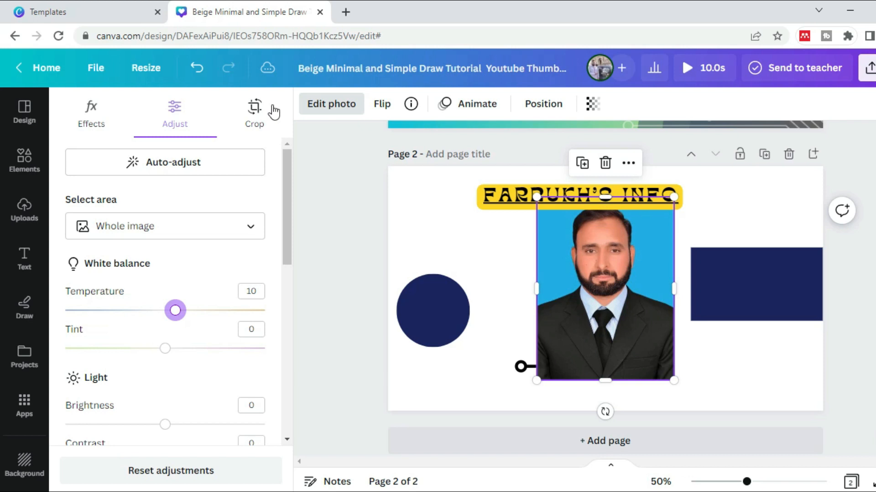
Crop the portrait photo freeform from its lower-right corner so it ends just above the dashed arrow
click(256, 117)
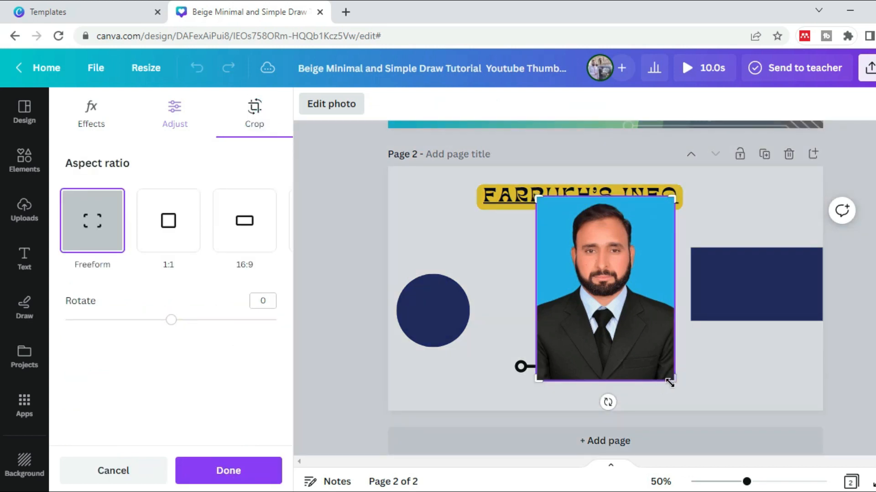
drag(675, 381, 664, 360)
click(353, 274)
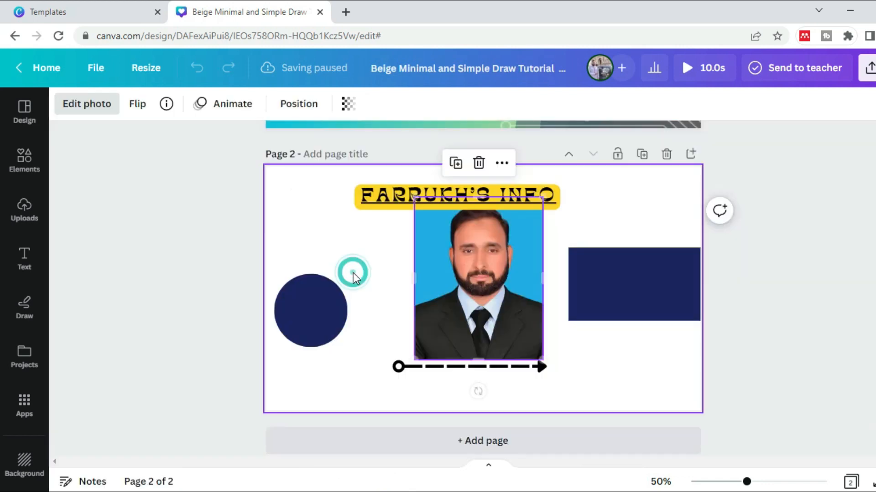
click(189, 247)
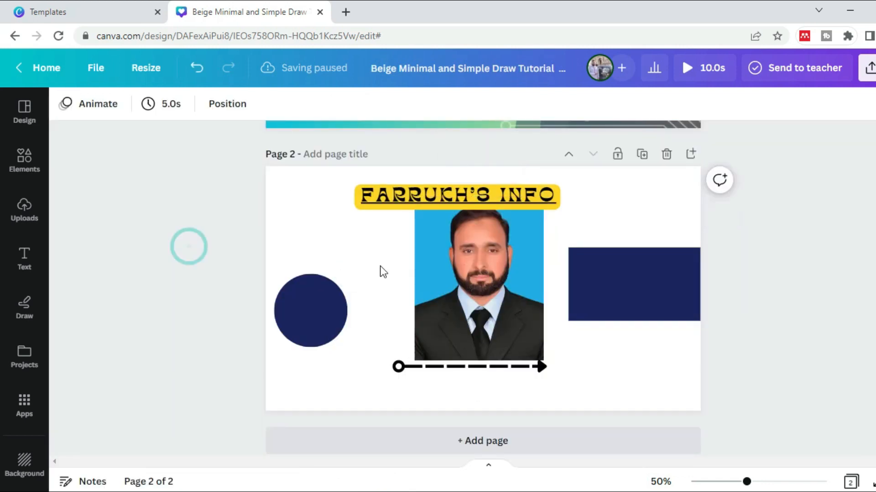
Trim the portrait photo's lower edge further and move it down between the channel name text and the dashed arrow
click(497, 336)
drag(479, 360, 479, 338)
click(239, 237)
click(498, 248)
drag(499, 248, 499, 264)
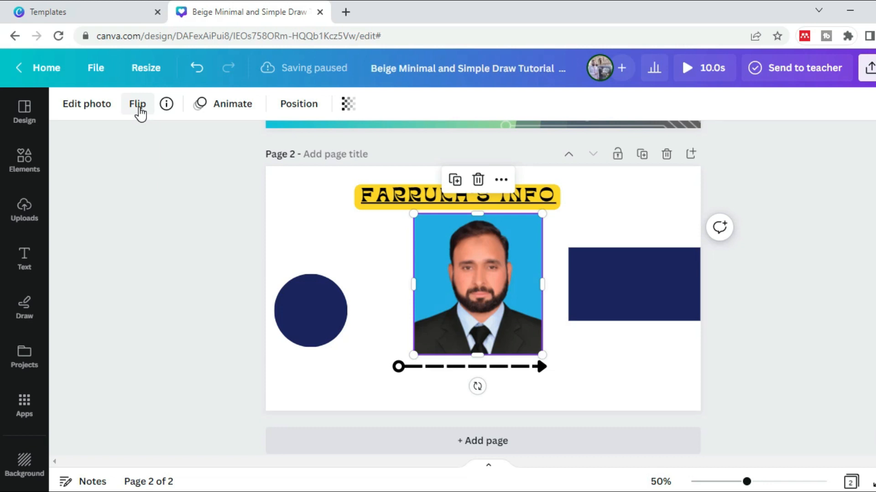
Flip the portrait photo horizontally, and flip it vertically twice to bring it upright again
click(437, 367)
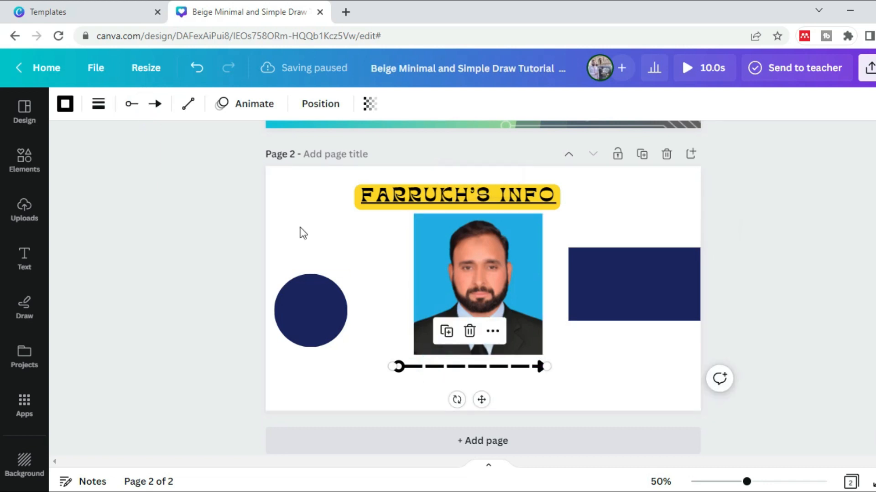
click(491, 259)
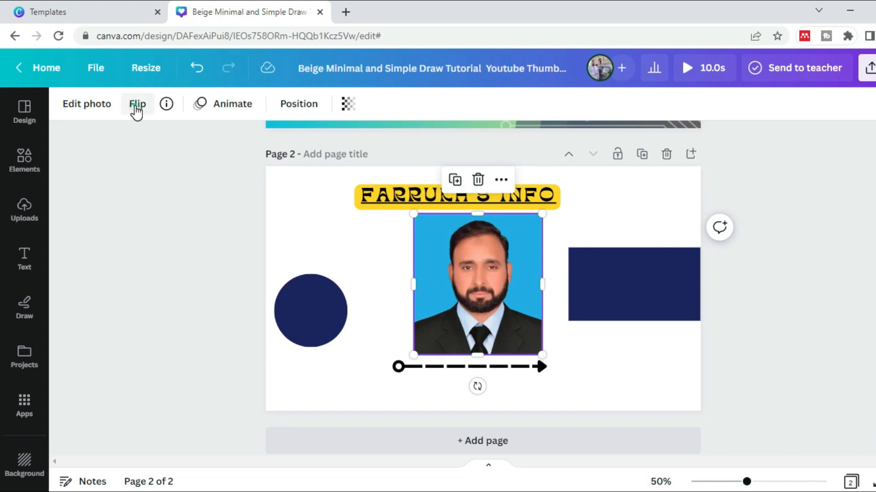
click(136, 105)
click(190, 144)
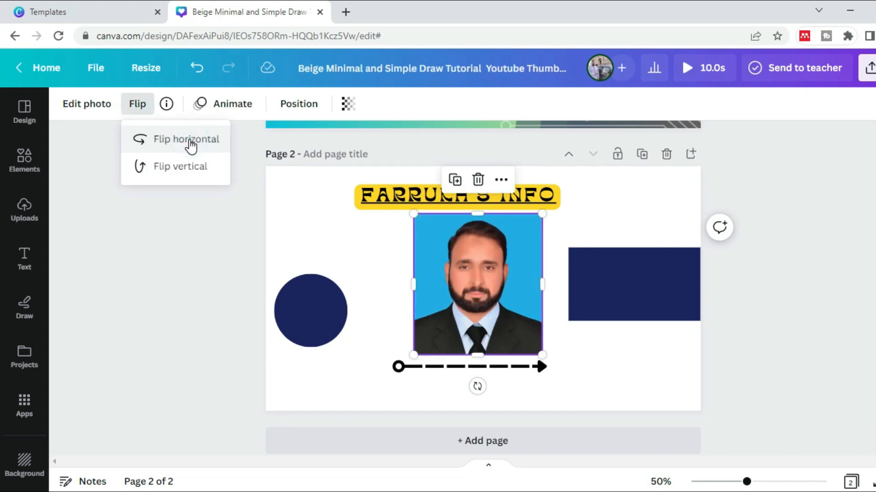
click(189, 167)
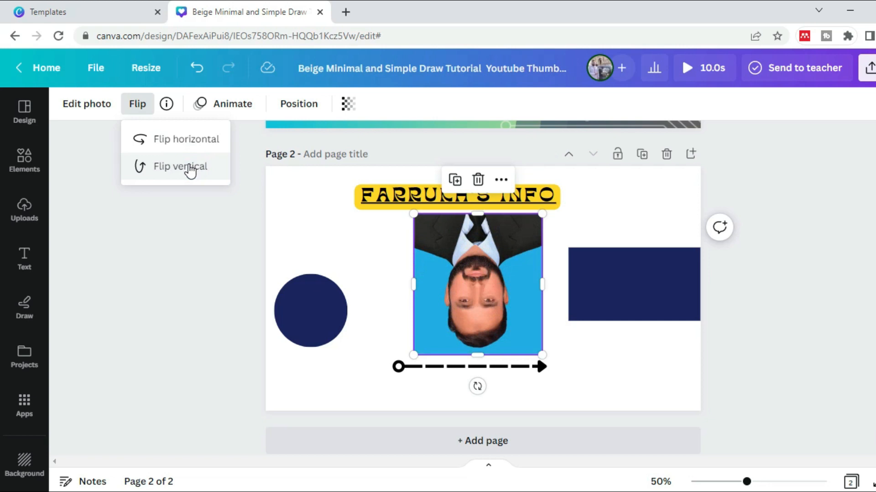
click(189, 168)
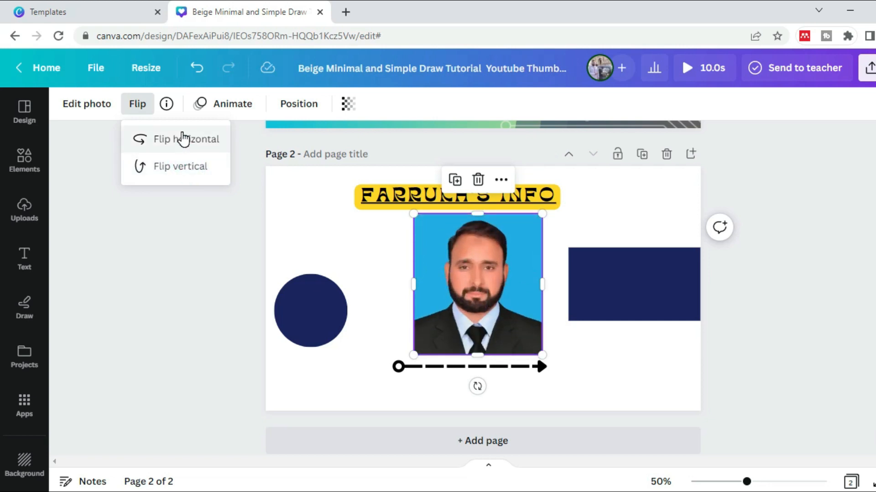
Flip the portrait photo horizontally and remove its background
click(183, 139)
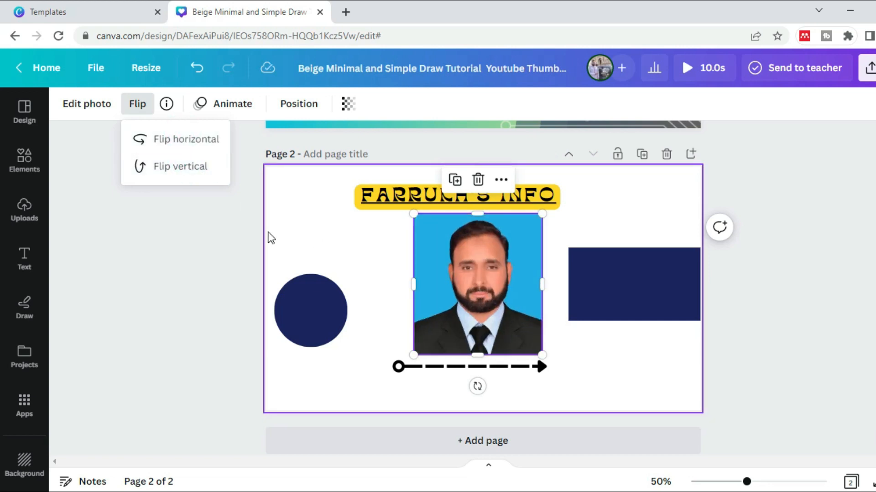
click(250, 236)
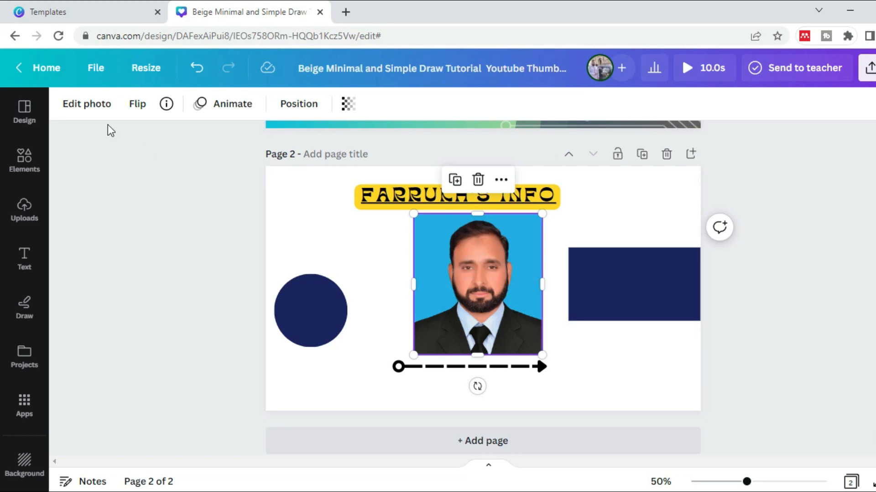
click(83, 107)
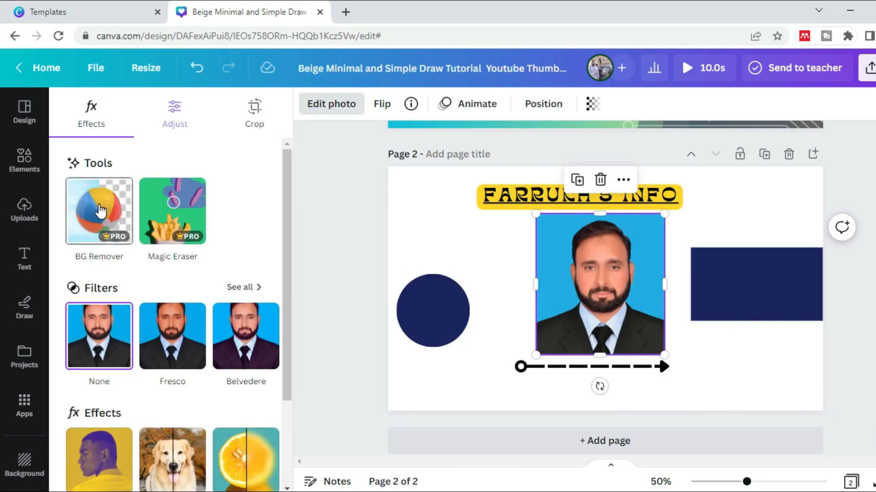
click(100, 211)
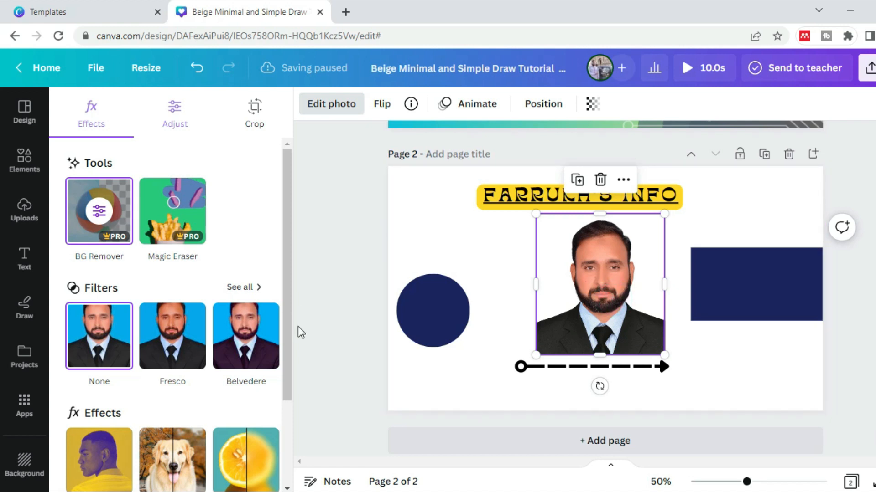
Close the photo editing options and move the portrait photo slightly up and left, just beneath the title
click(575, 291)
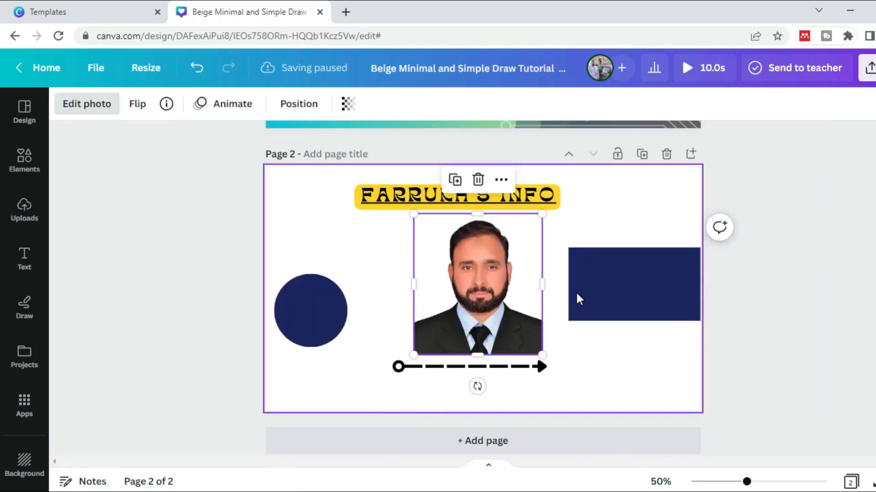
click(575, 291)
drag(449, 290, 439, 284)
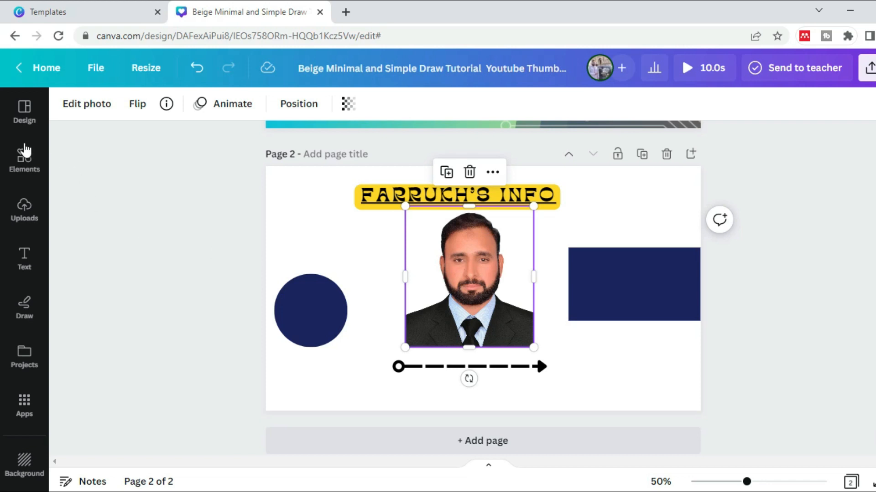
Search the elements library for "social media icons"
click(24, 159)
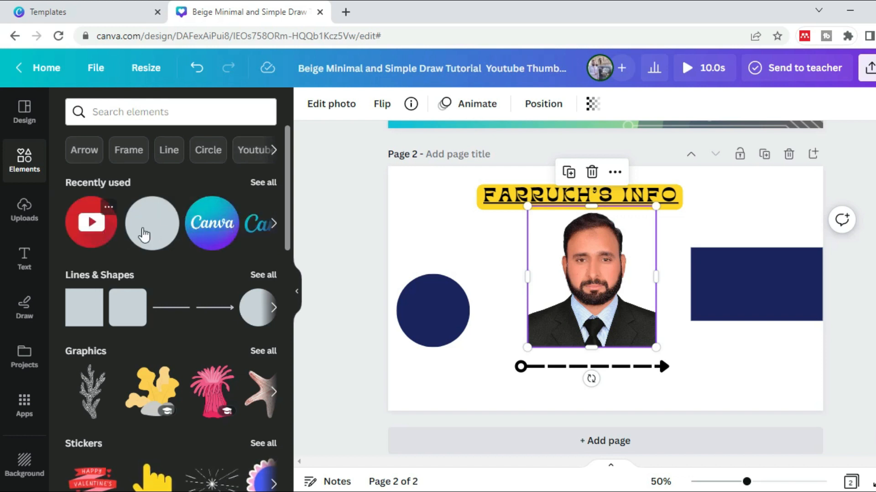
click(132, 111)
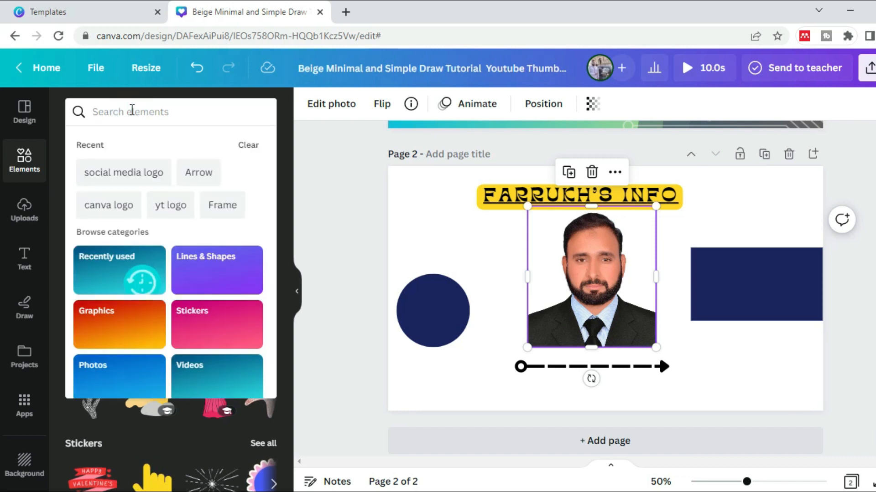
text(m)
key(BackSpace)
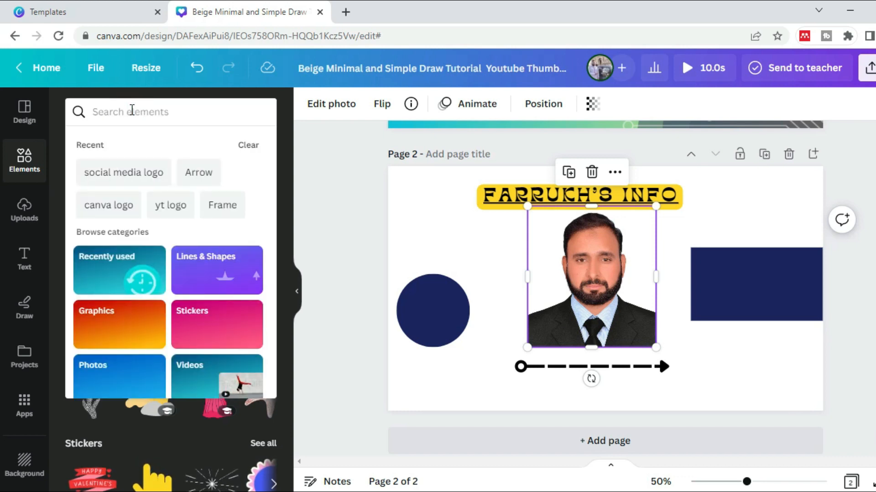
text(social media)
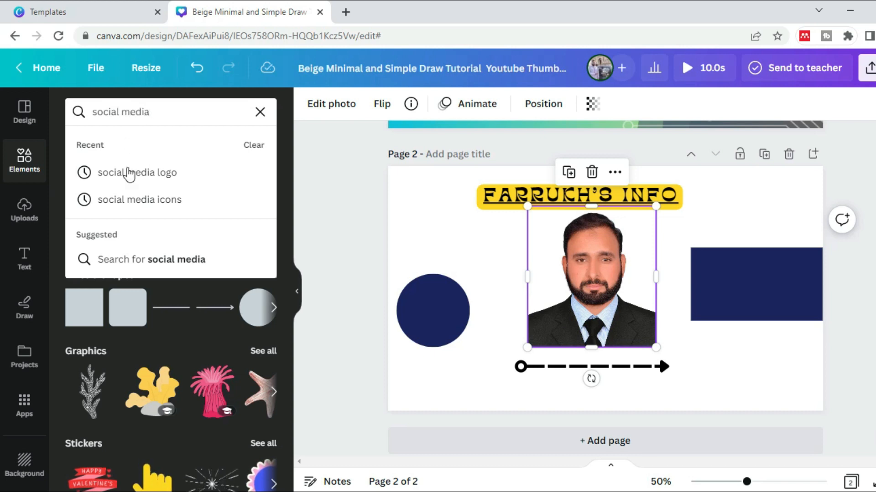
click(154, 202)
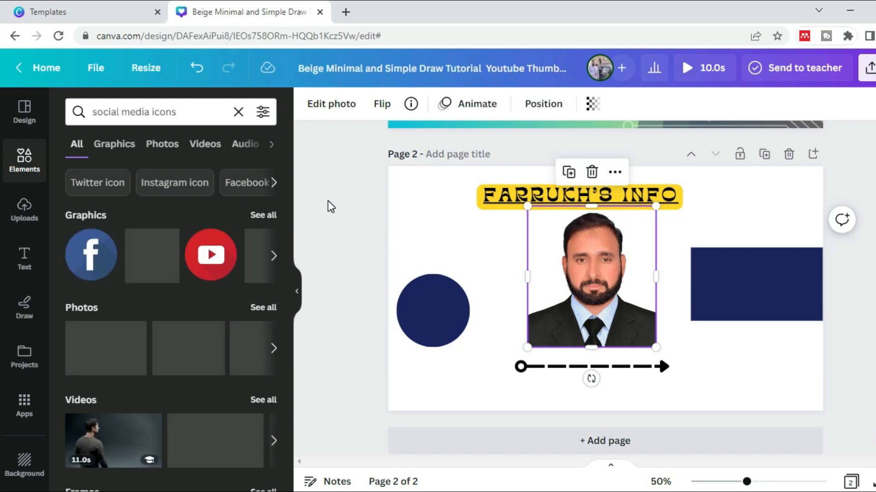
Add the round Facebook and YouTube icons to page 2, and place the YouTube icon, reduced in size, below the navy circle
click(91, 264)
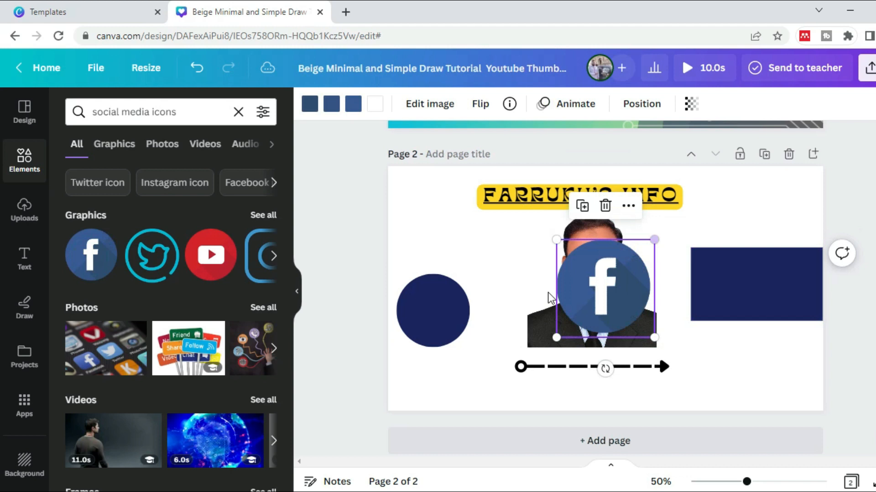
click(211, 259)
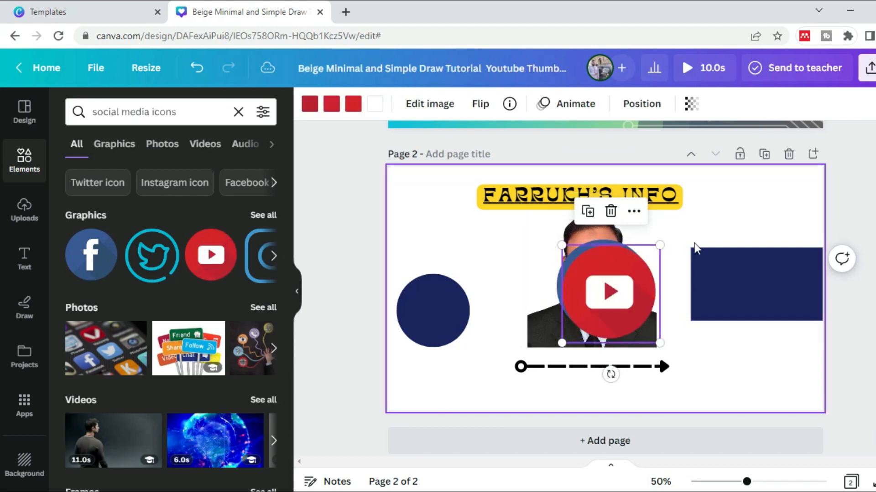
drag(618, 280, 488, 351)
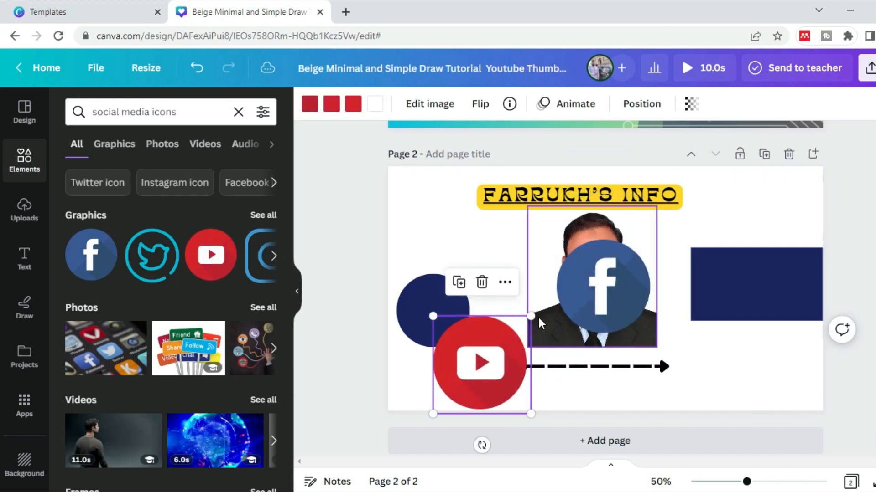
drag(532, 316, 487, 360)
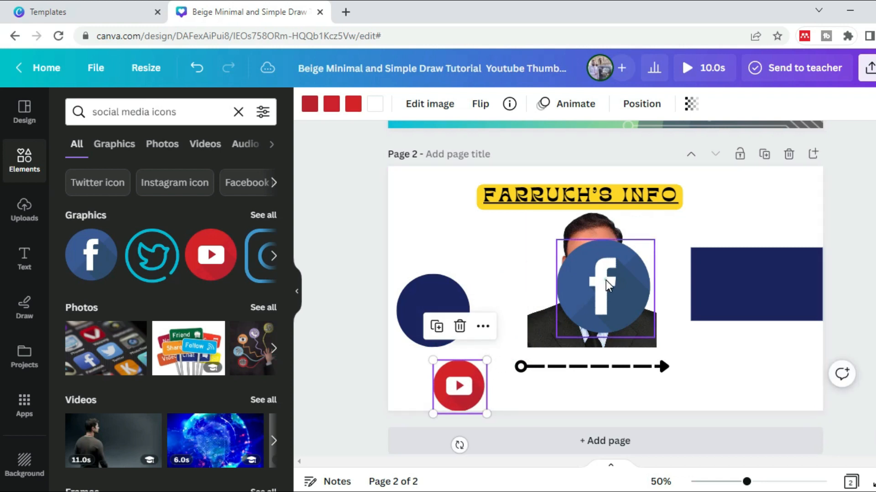
Shrink the Facebook icon to about 187 by 187 and place it below the navy rectangle
click(606, 281)
drag(555, 239, 601, 265)
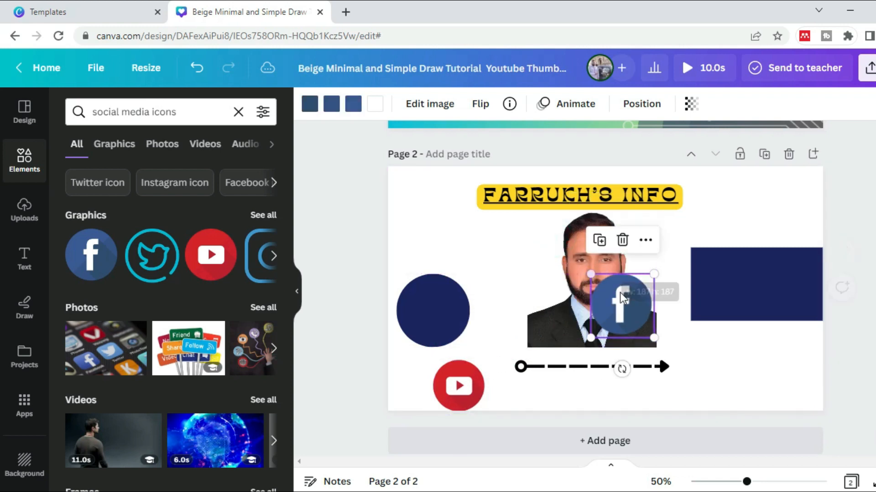
drag(622, 302, 755, 360)
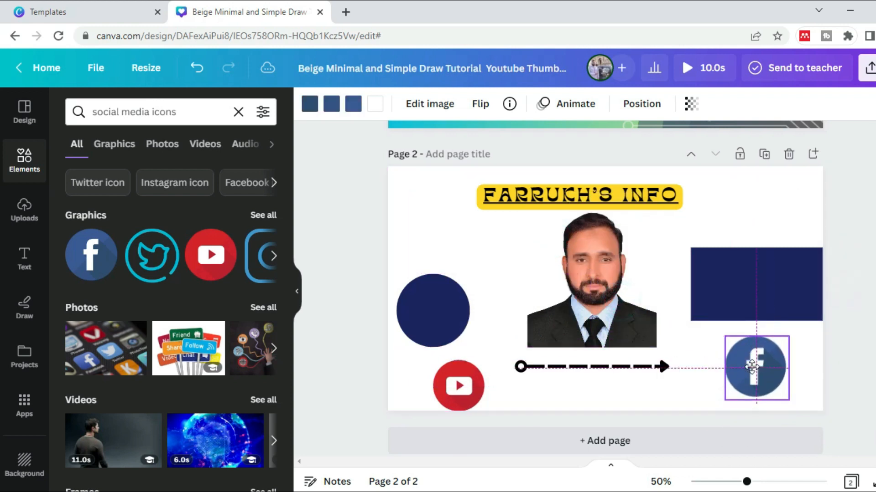
Search the elements library for "red color hats"
click(238, 112)
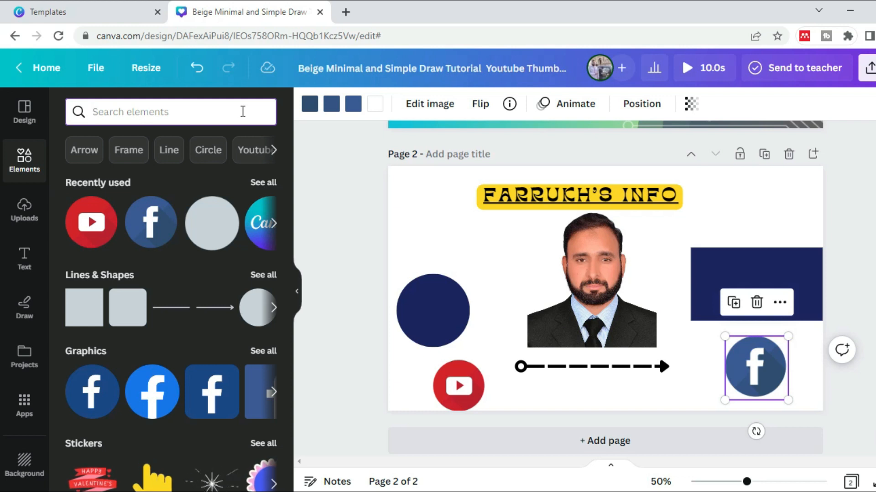
text(red coo)
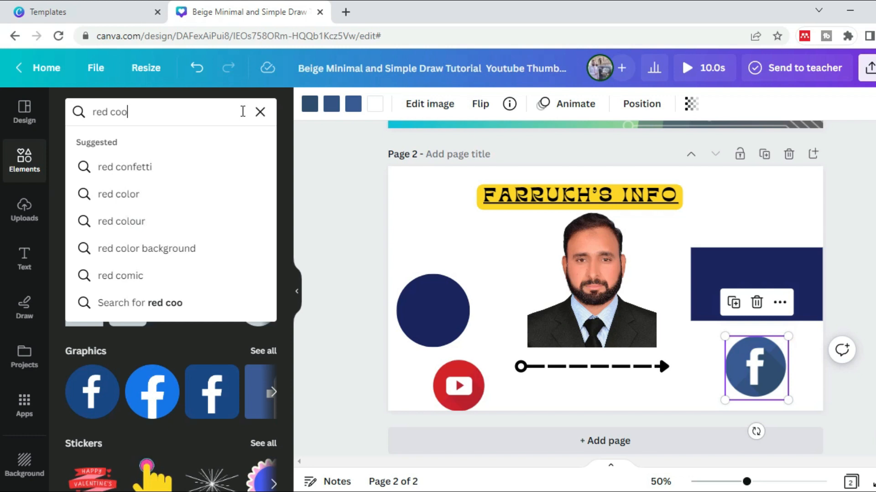
key(BackSpace)
text(lor )
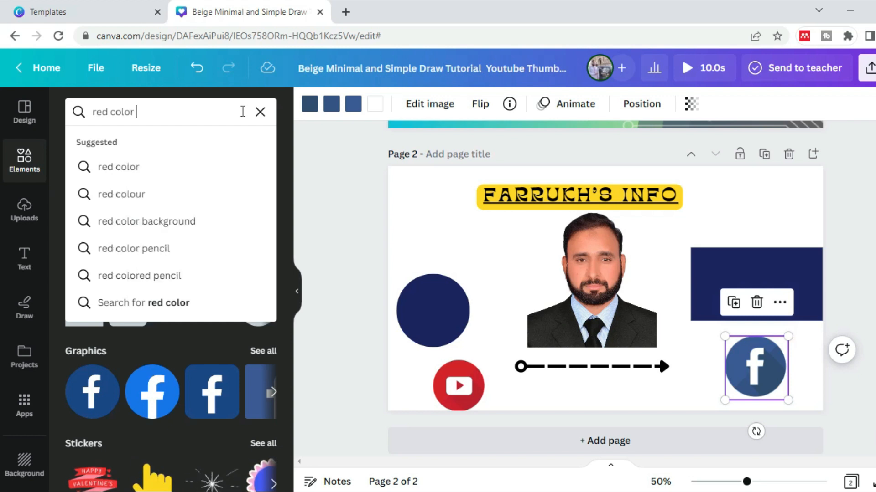
text(hats)
key(Return)
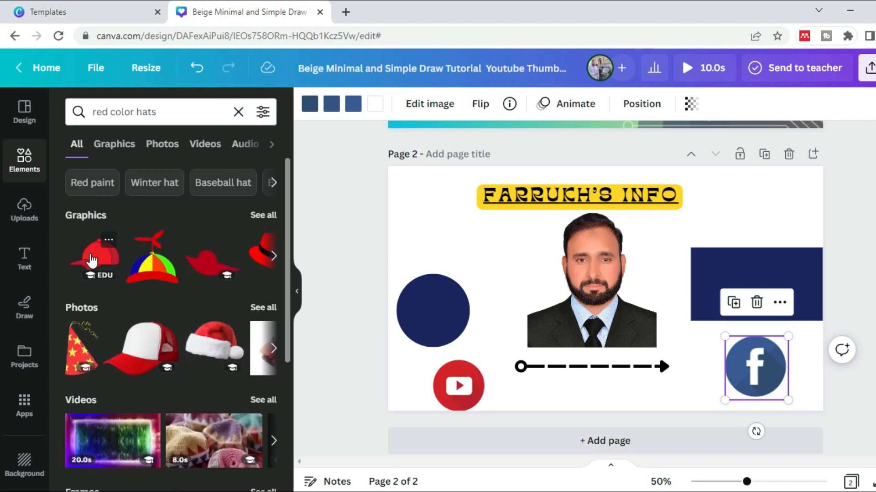
Shorten the elements search to "hats" and run it again
click(135, 113)
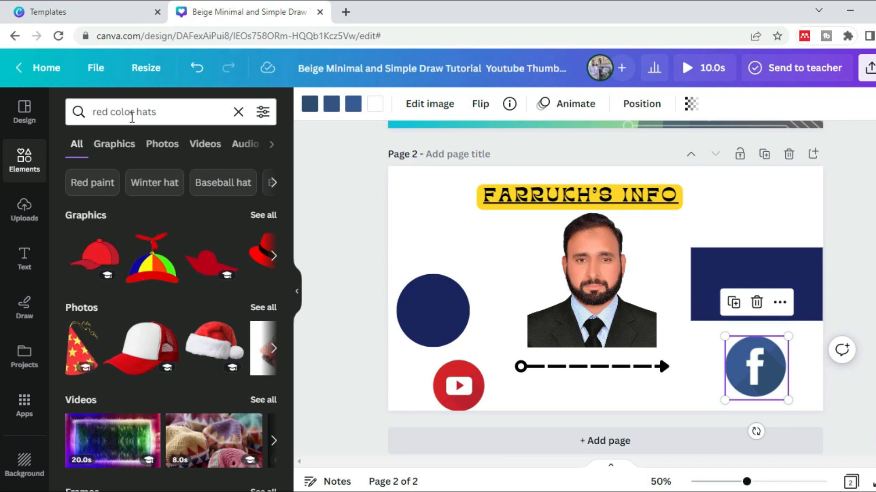
key(BackSpace)
key(BackSpace)
key(BackSpace)
key(BackSpace)
key(BackSpace)
key(BackSpace)
key(BackSpace)
key(BackSpace)
key(BackSpace)
key(BackSpace)
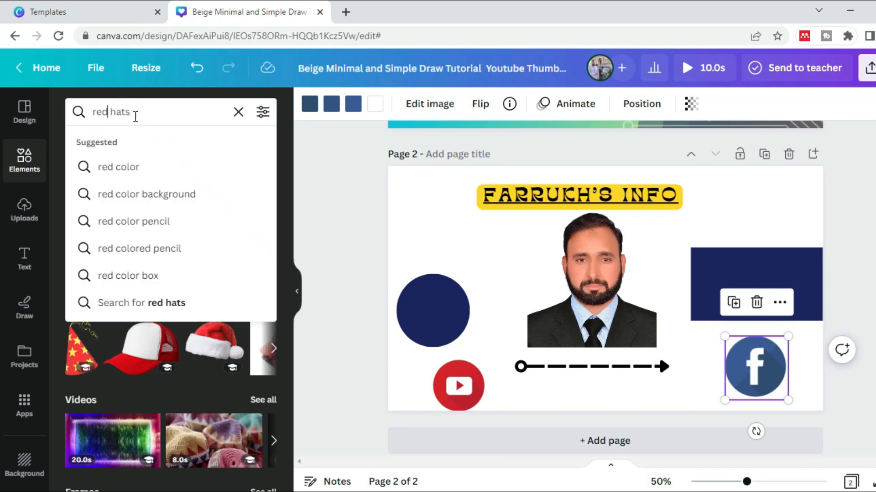
key(Return)
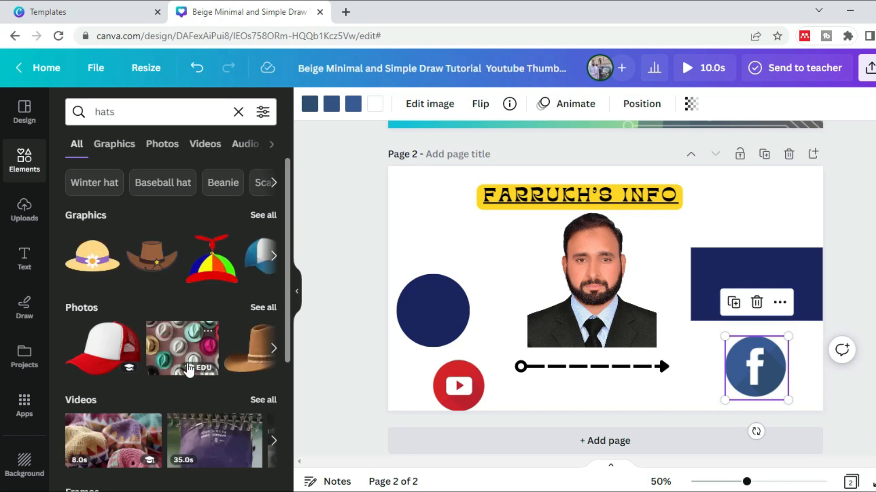
Search elements for "blue hats" and place the light blue brimmed hat graphic in the page's upper-left corner beside the title
click(144, 112)
key(Left)
key(Left)
key(Left)
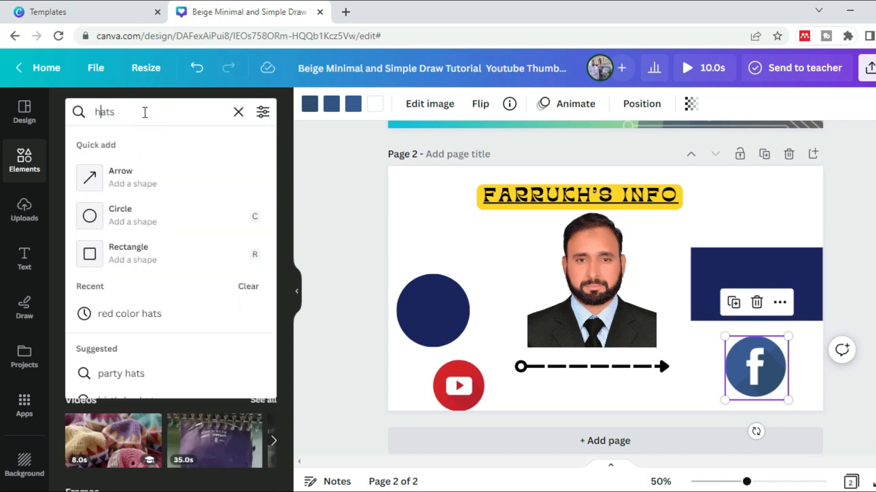
text(blue)
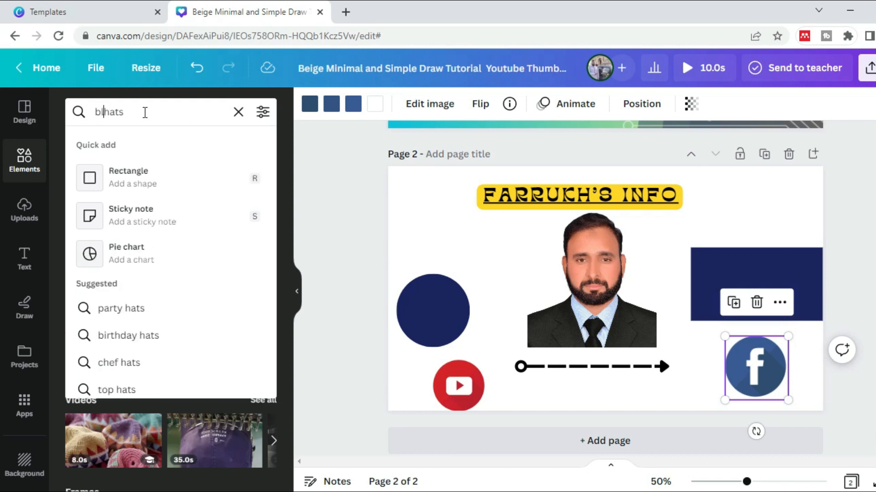
key(Return)
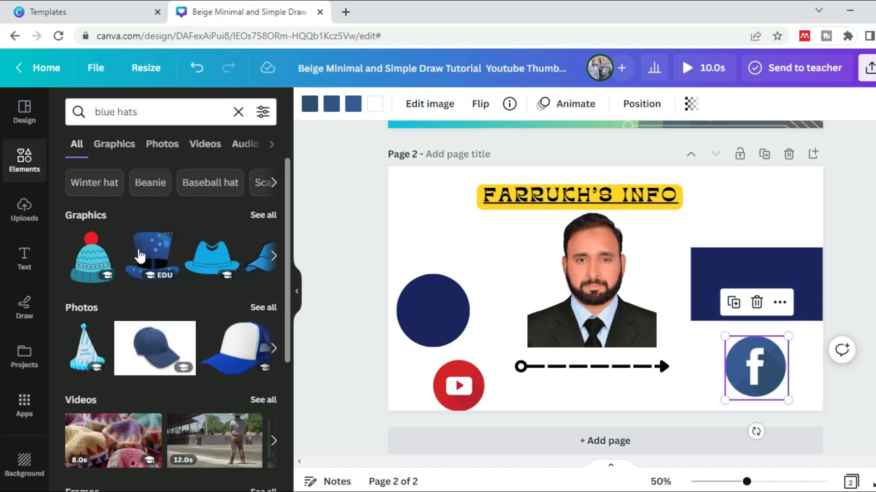
click(219, 255)
drag(677, 240, 448, 202)
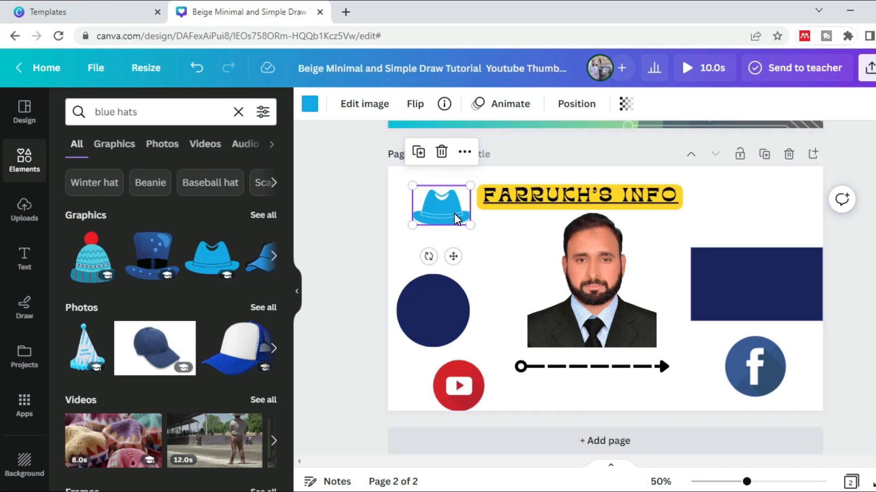
Narrow the title text box to about 666 wide and move it right, clear of the blue hat
click(628, 196)
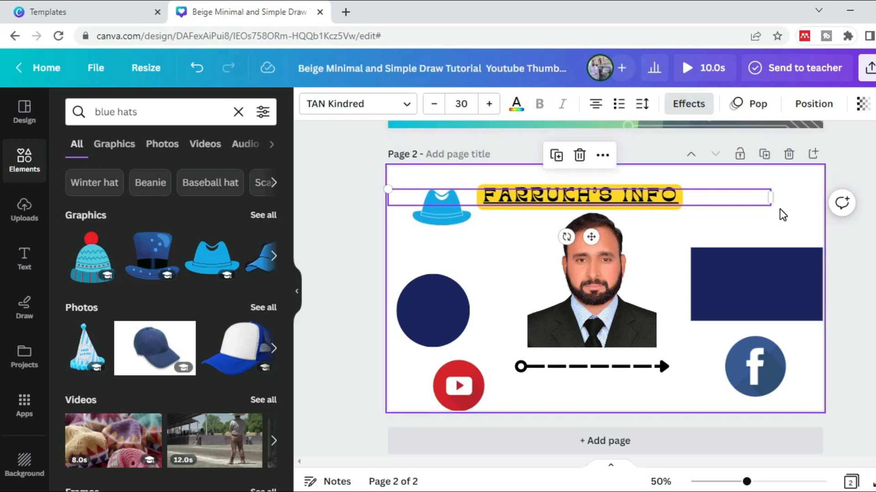
drag(771, 197, 612, 198)
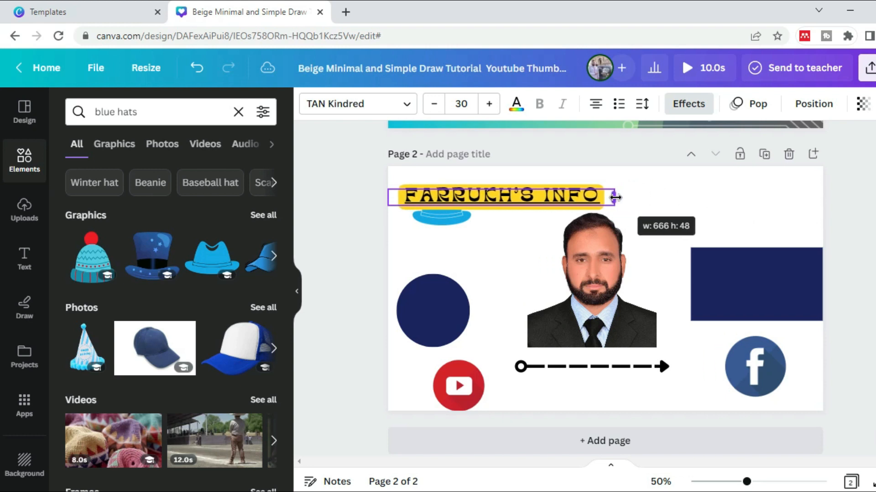
drag(494, 193, 593, 190)
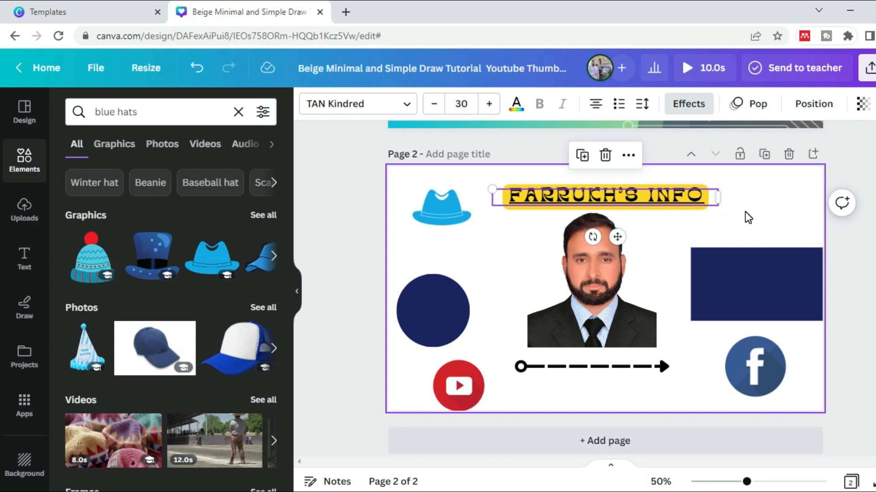
Select the whole title text on page 2 and open its link entry
click(701, 203)
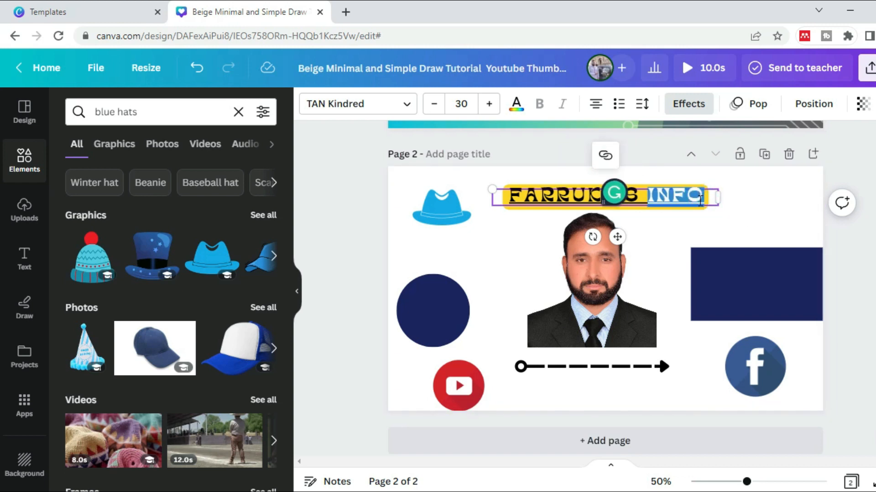
key(ctrl+a)
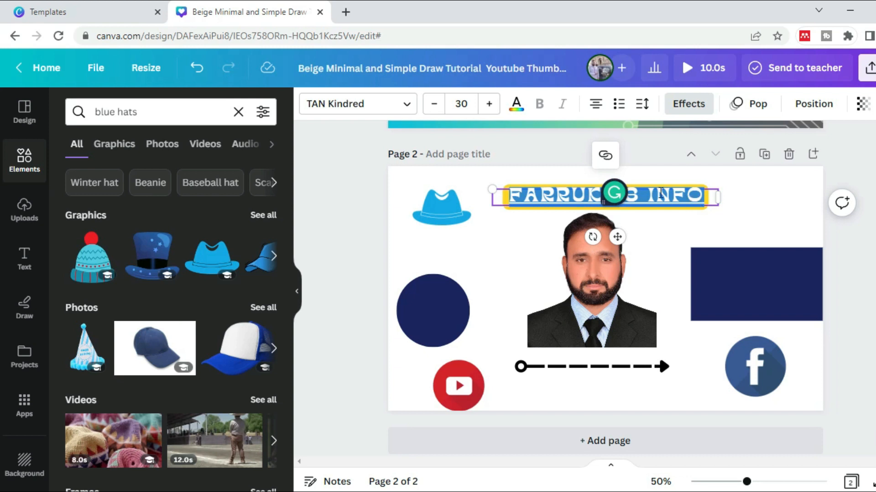
drag(619, 200, 755, 198)
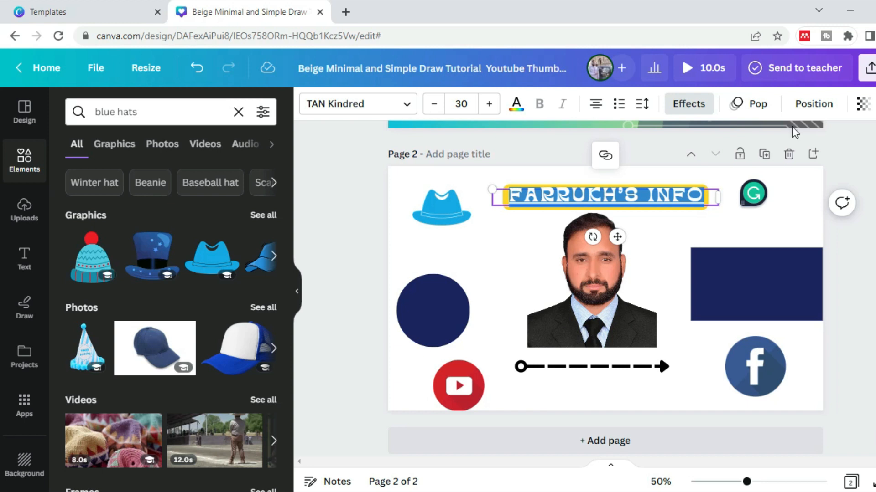
click(606, 157)
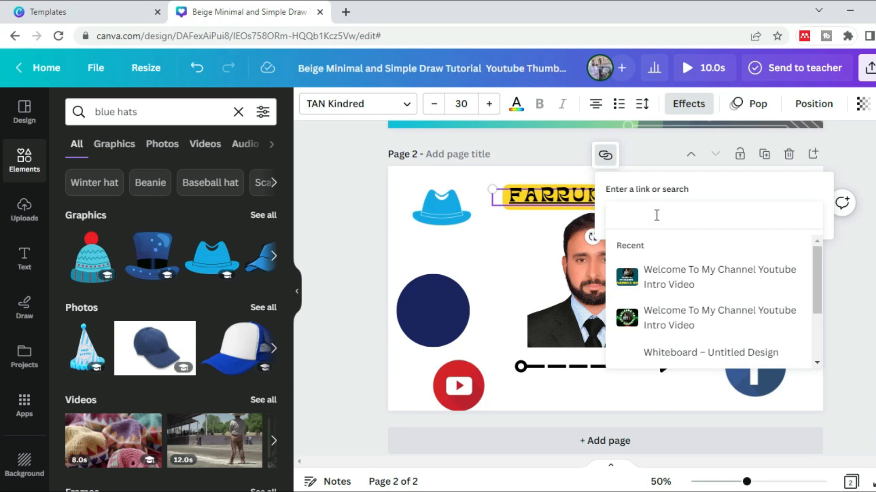
click(467, 259)
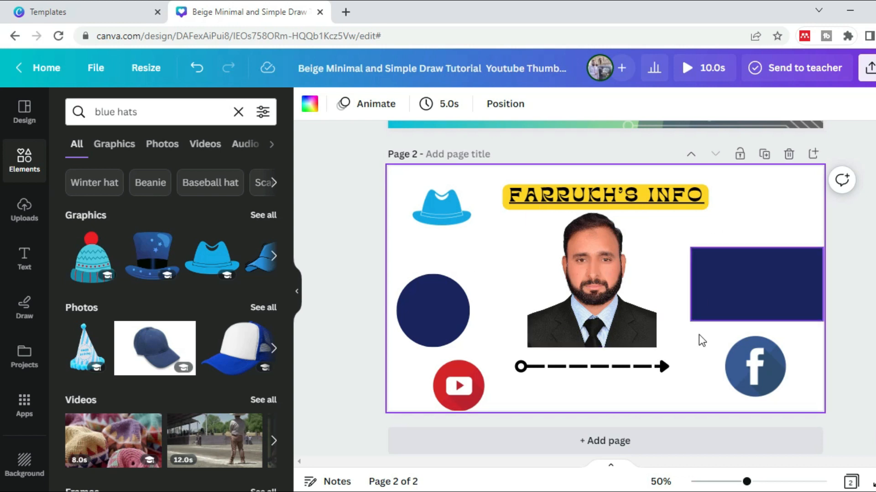
Add a blank page 3 and search the elements library for "gradient"
click(599, 454)
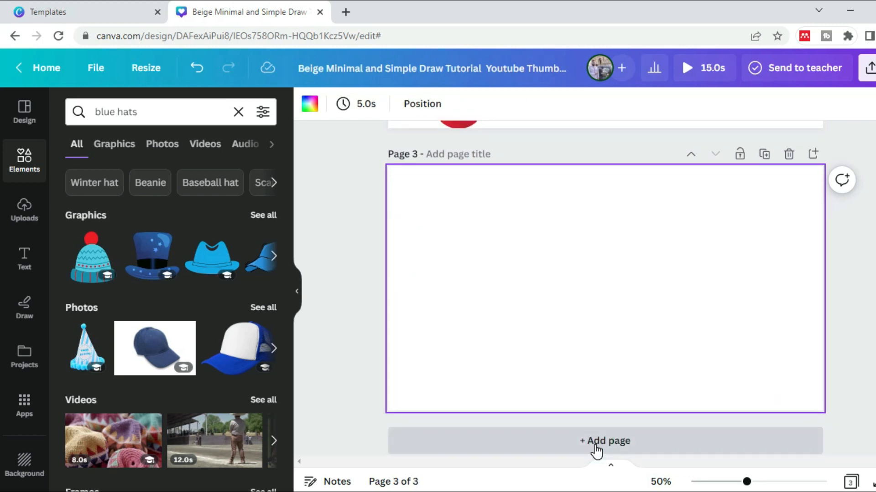
click(21, 159)
click(232, 113)
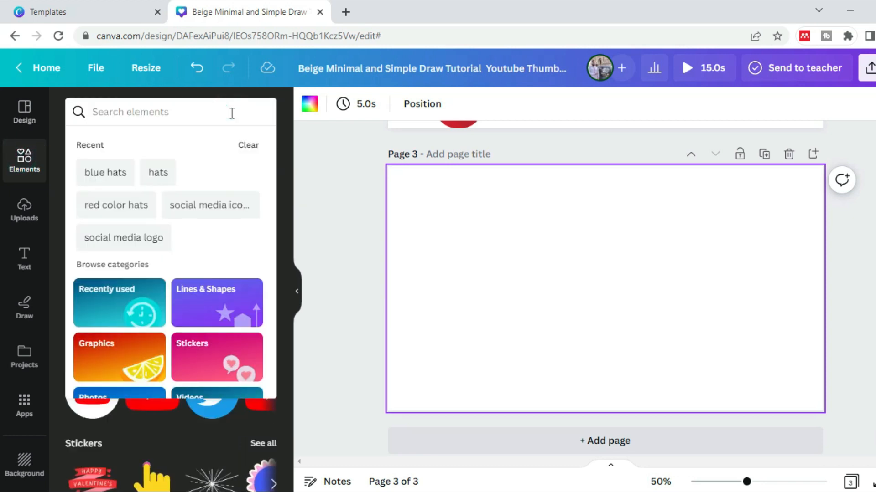
text(gradient)
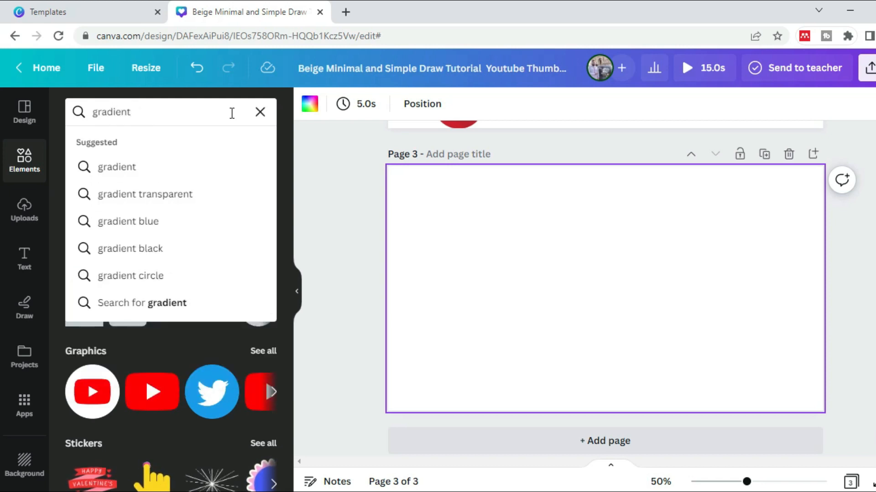
key(Return)
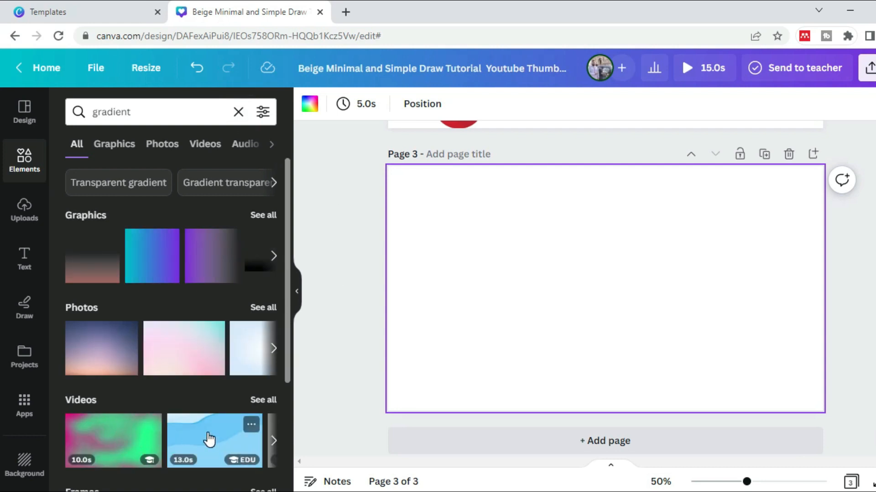
Place the teal-to-purple gradient square on page 3 and enlarge it to nearly the full page height
click(150, 277)
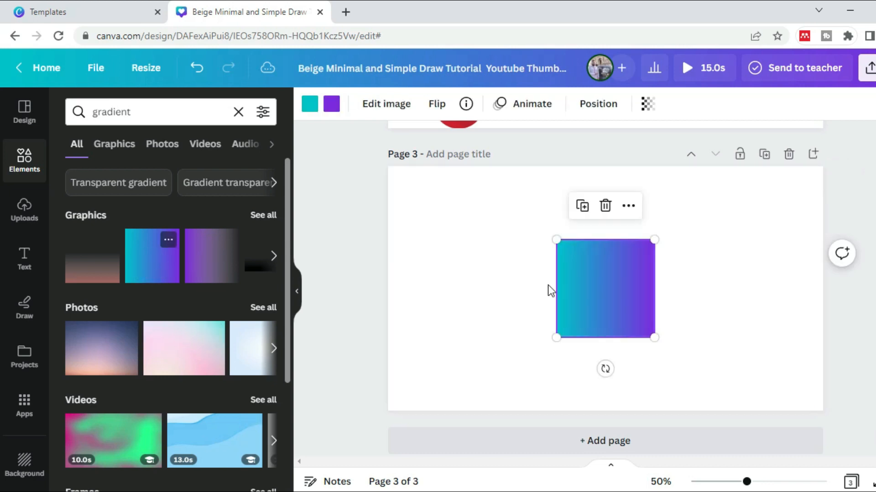
drag(555, 240, 433, 213)
drag(654, 336, 737, 391)
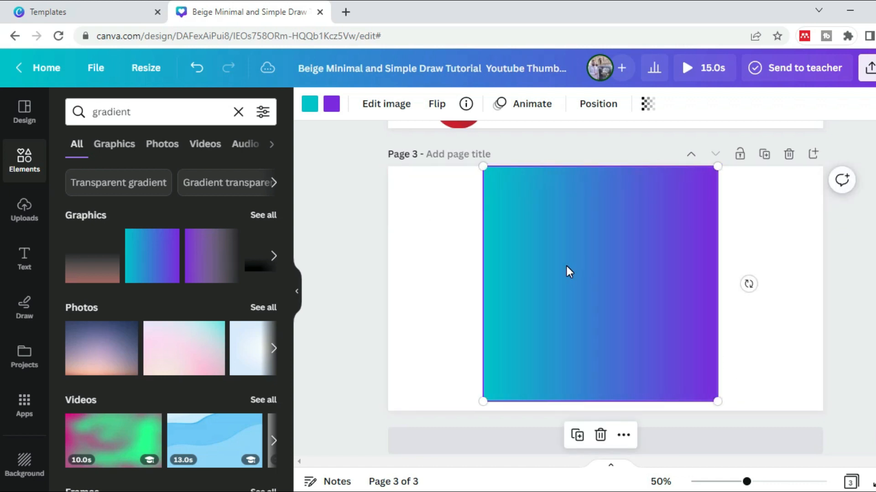
Add the teal-to-purple gradient square again at its default size and delete the pastel gradient photo behind it
click(168, 239)
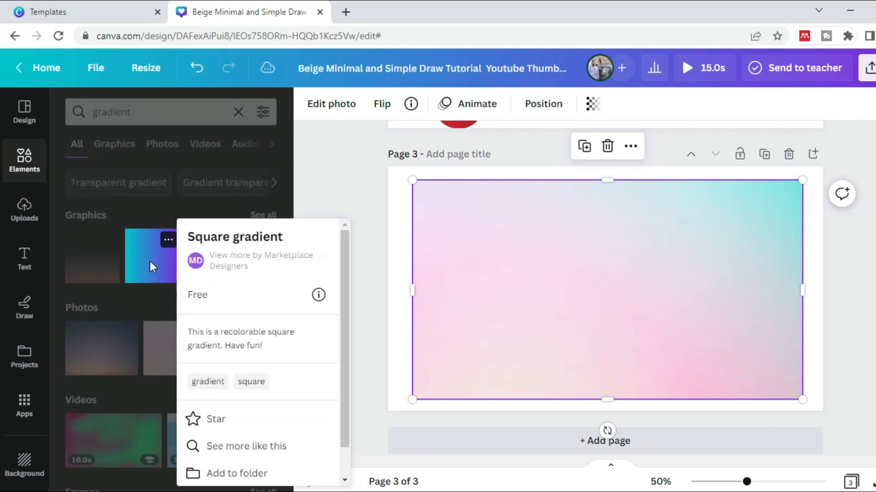
click(150, 262)
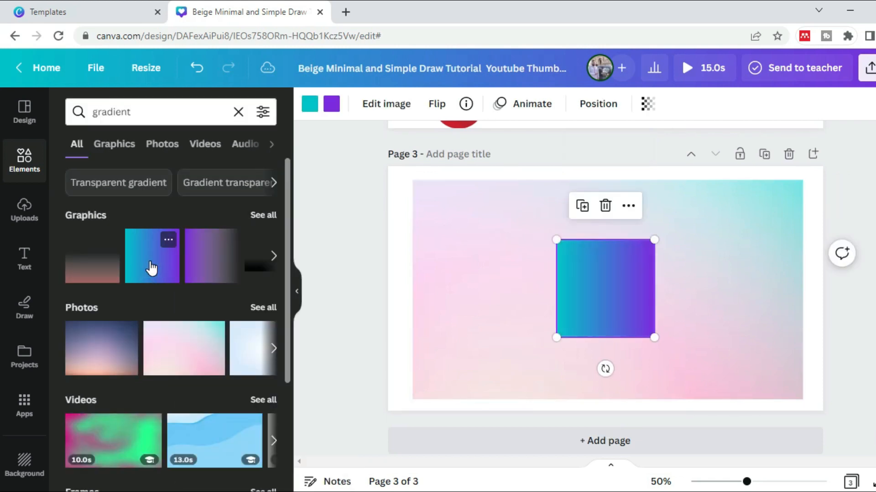
click(466, 290)
key(Delete)
Move the gradient square toward the page's upper-left area and enlarge it to over half the page height
click(575, 307)
drag(593, 307, 483, 270)
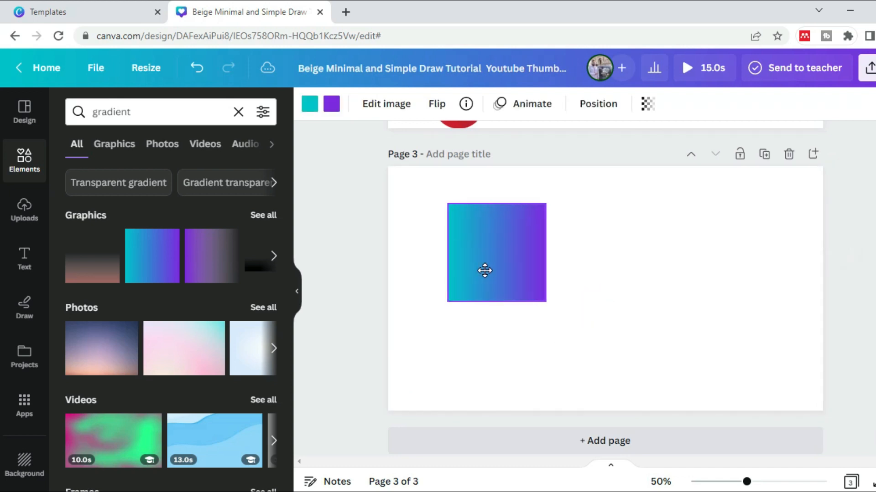
drag(544, 304, 606, 361)
Recolor the gradient from red #d51116 to yellow and shift the square slightly up and right
click(310, 108)
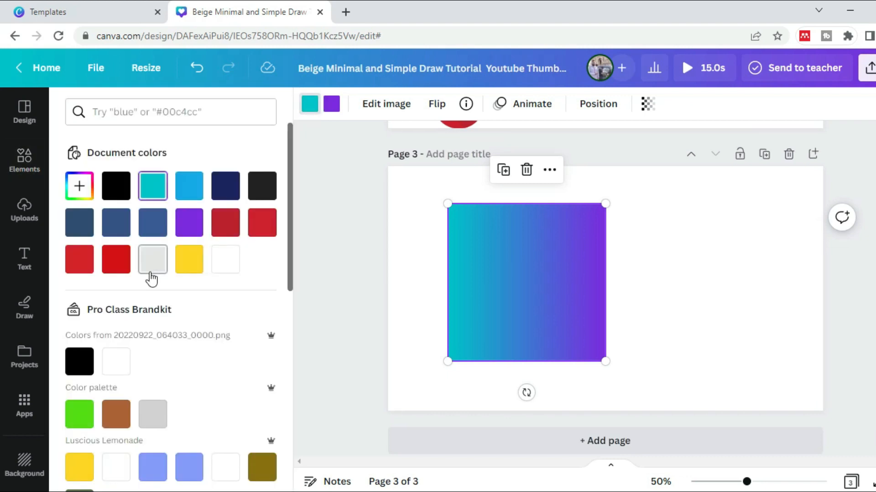
click(114, 258)
click(331, 105)
click(153, 191)
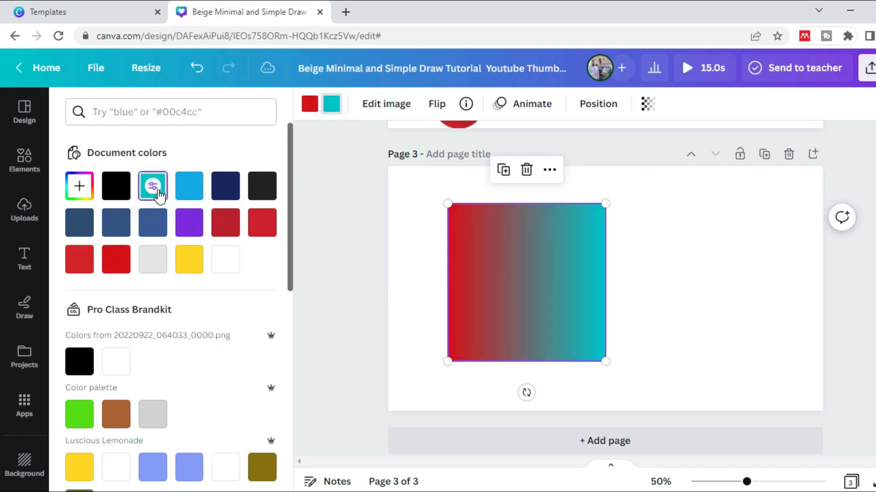
click(190, 260)
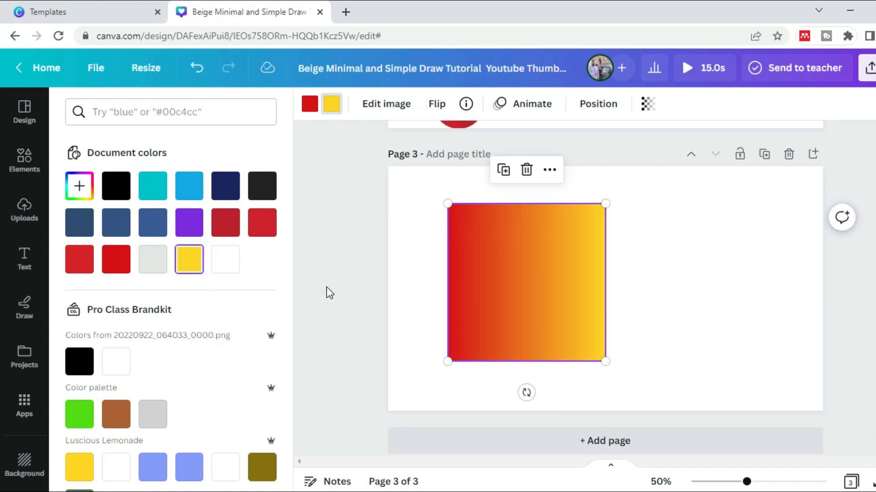
drag(560, 282, 593, 267)
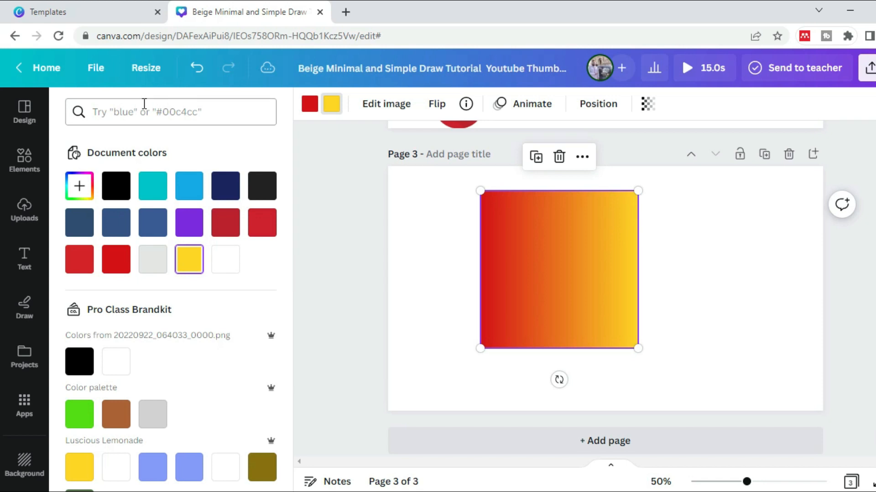
Delete the red-to-yellow gradient square from page 3
click(26, 159)
click(579, 236)
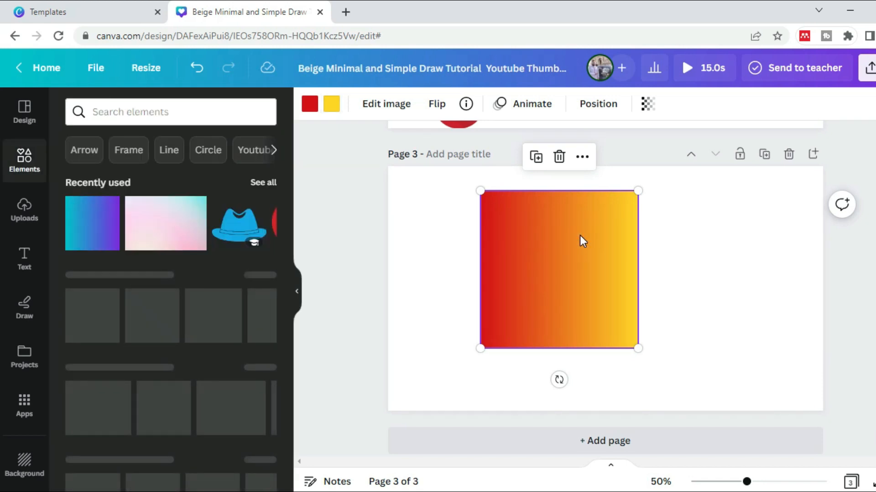
key(Delete)
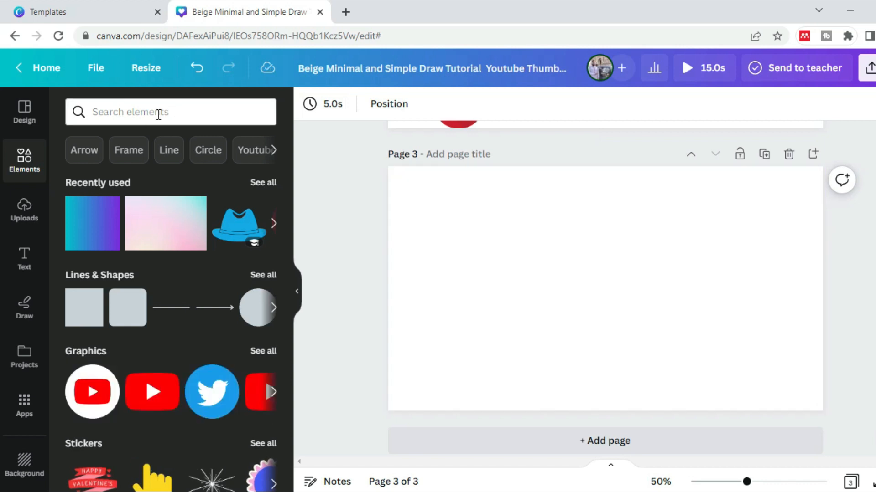
Find elements in the Frame category and add the scalloped Green Flower Design Frame to page 3
click(129, 150)
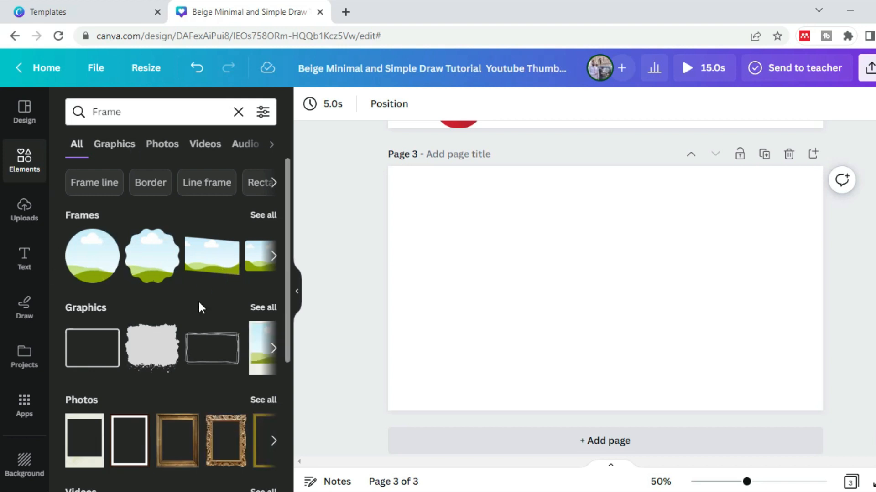
click(168, 239)
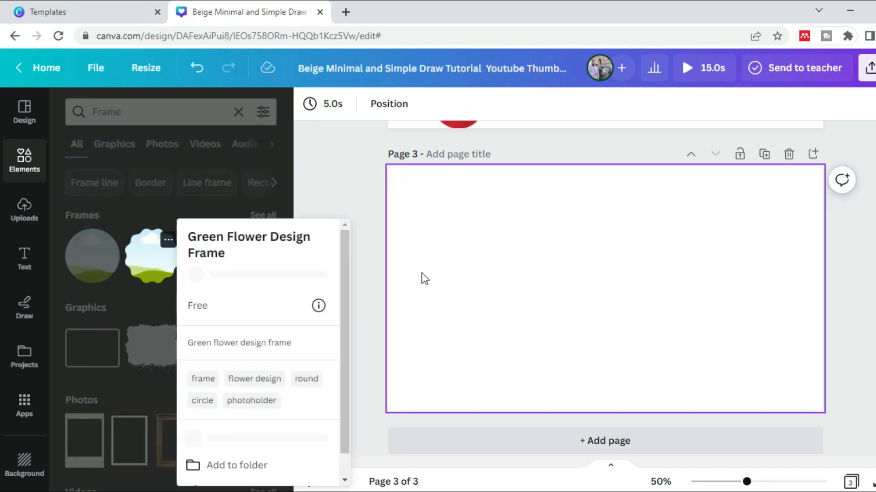
click(152, 266)
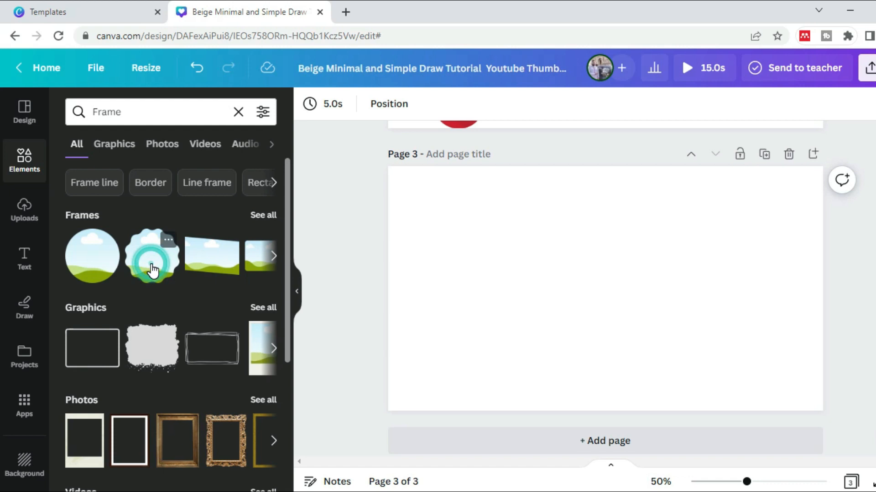
click(153, 269)
Enlarge the scalloped frame to about three quarters of the page height and center it on the page
drag(618, 288, 531, 260)
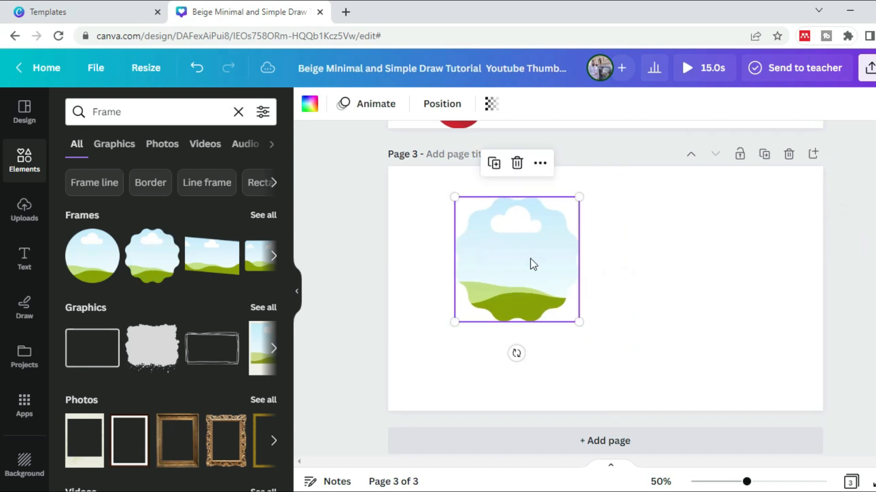
drag(580, 324, 645, 384)
drag(560, 310, 614, 296)
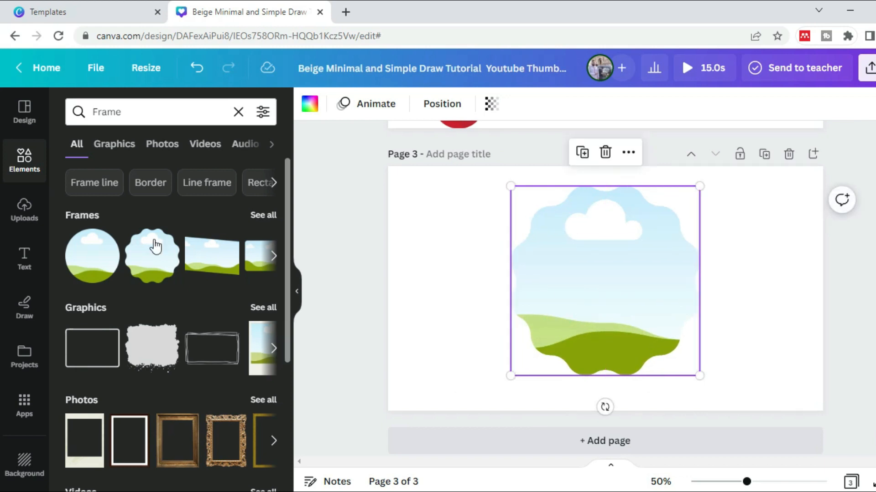
Add the uploaded photo of the seated man in a blue-grey jacket to page 3 and fit it into the scalloped frame
click(25, 214)
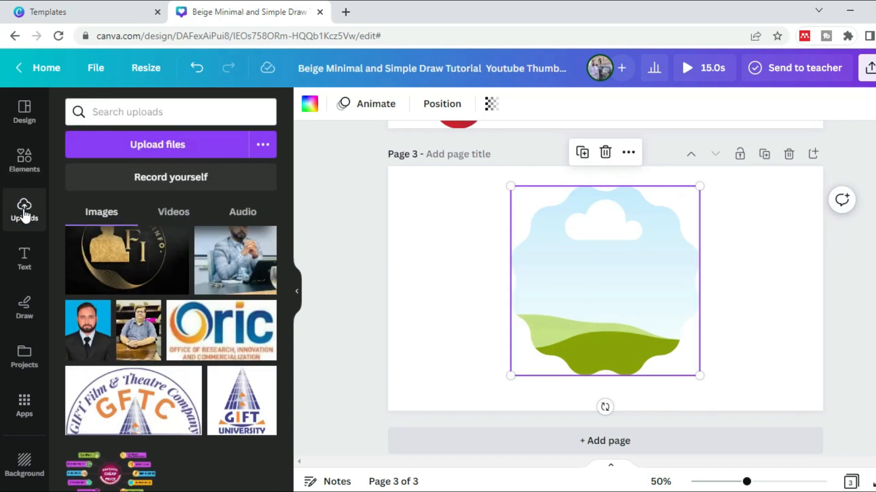
click(223, 256)
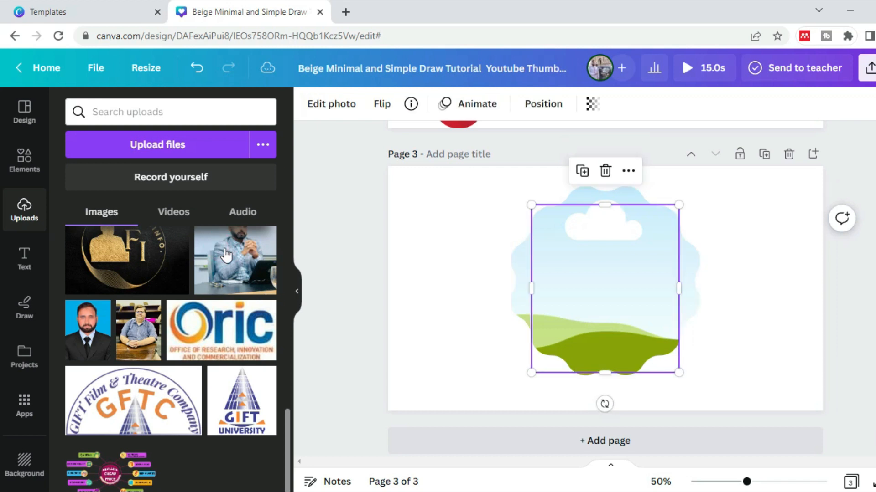
click(296, 292)
mouse_move(486, 316)
mouse_down()
mouse_move(402, 303)
mouse_move(479, 308)
mouse_up()
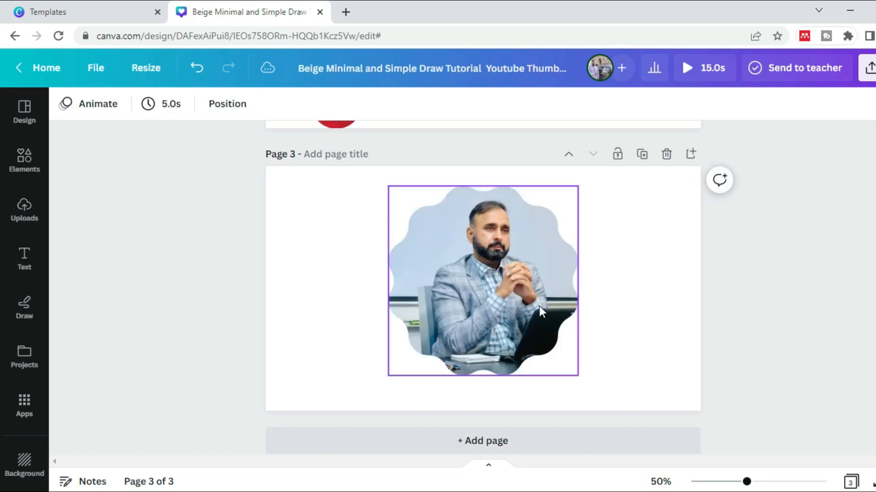
Undo fitting the photo into the scalloped frame and delete the frame, keeping the photo on the page
click(653, 315)
click(537, 299)
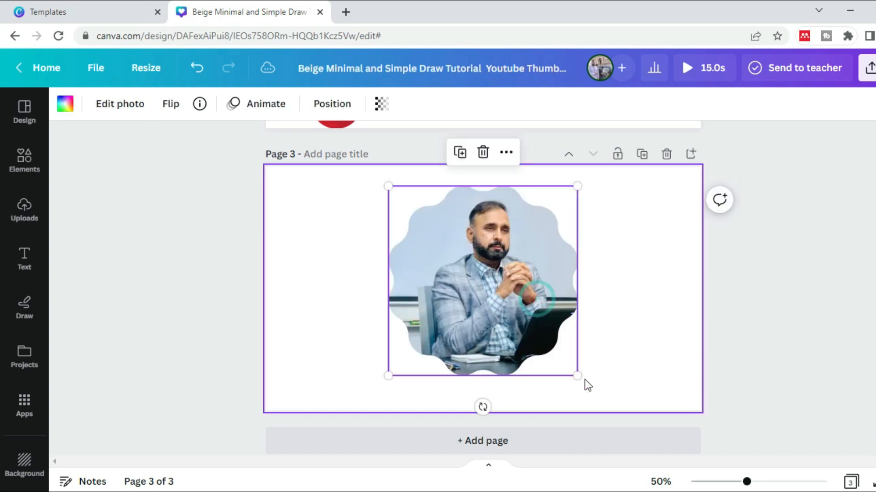
drag(577, 378, 616, 389)
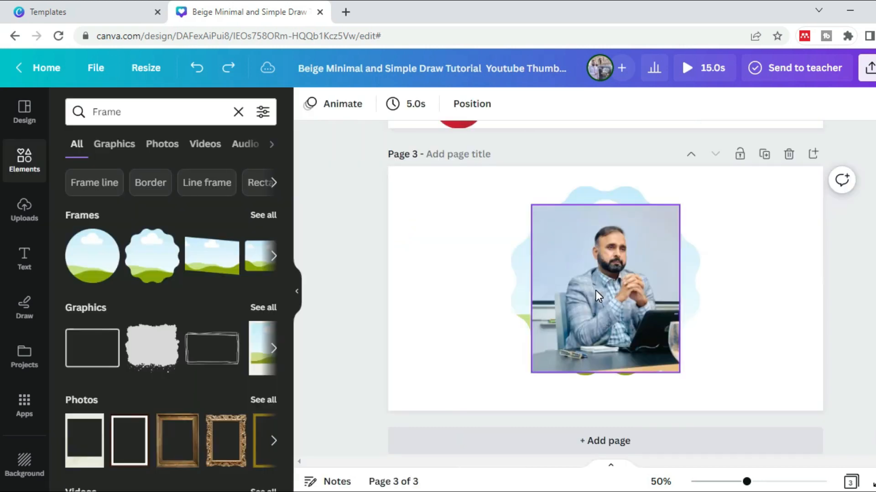
click(631, 191)
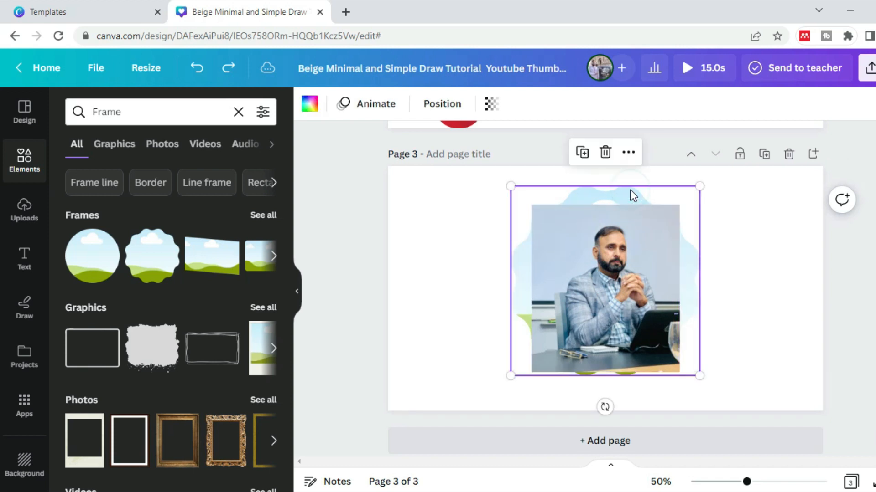
key(Delete)
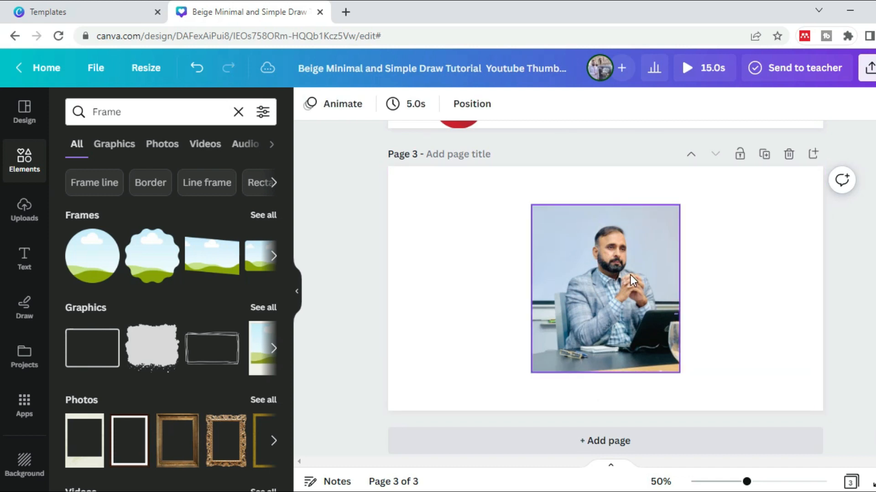
Apply the Duotone effect to the seated man's photo on page 3, trying the Cherry preset and switching to Fuchsia
click(654, 314)
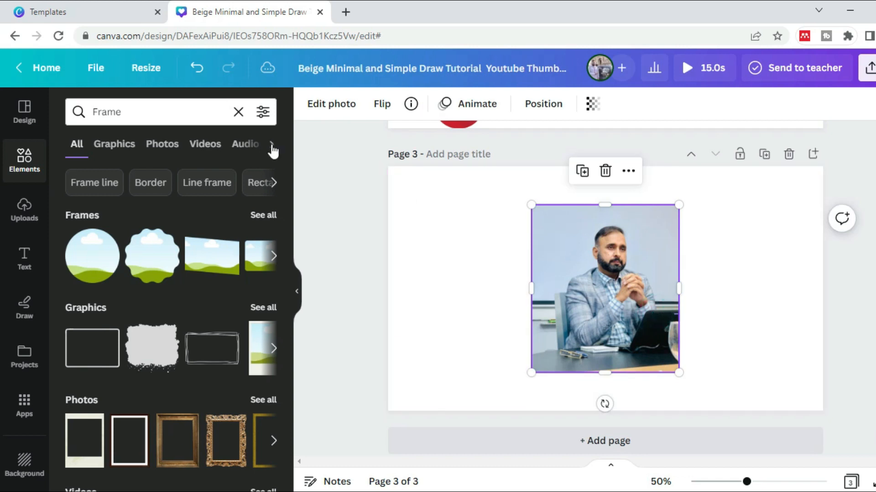
click(332, 104)
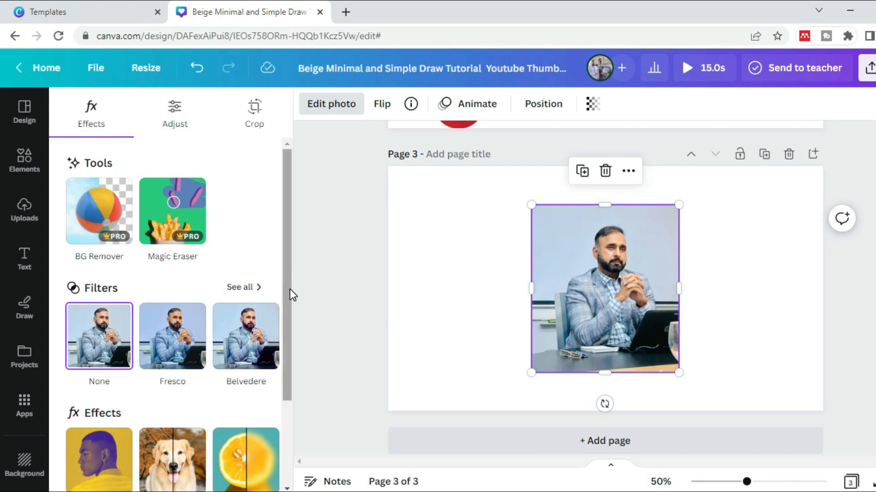
drag(289, 294, 308, 389)
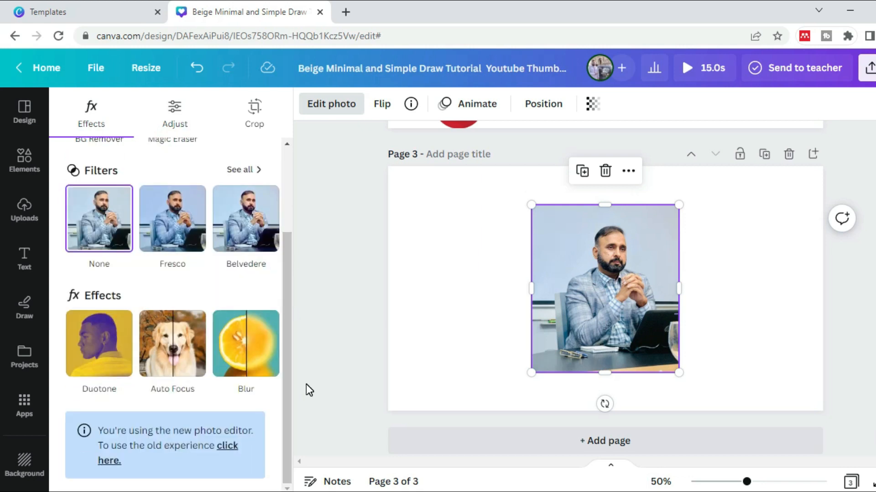
click(99, 342)
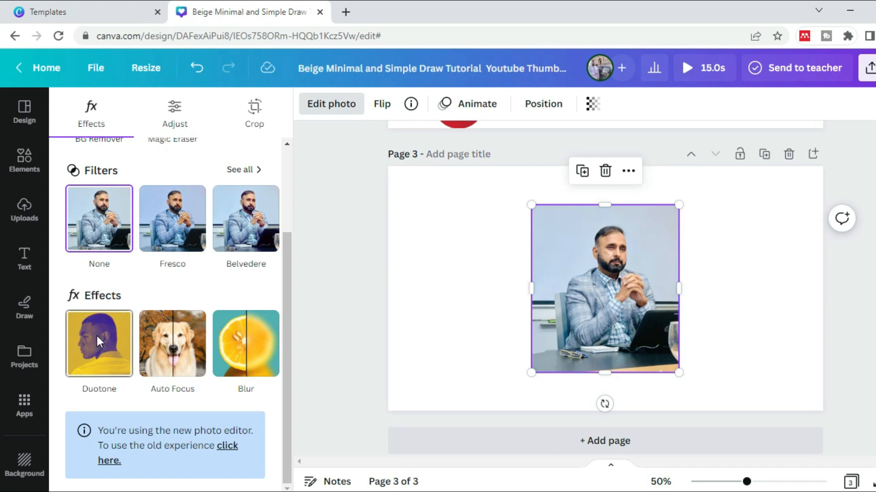
click(174, 262)
click(223, 255)
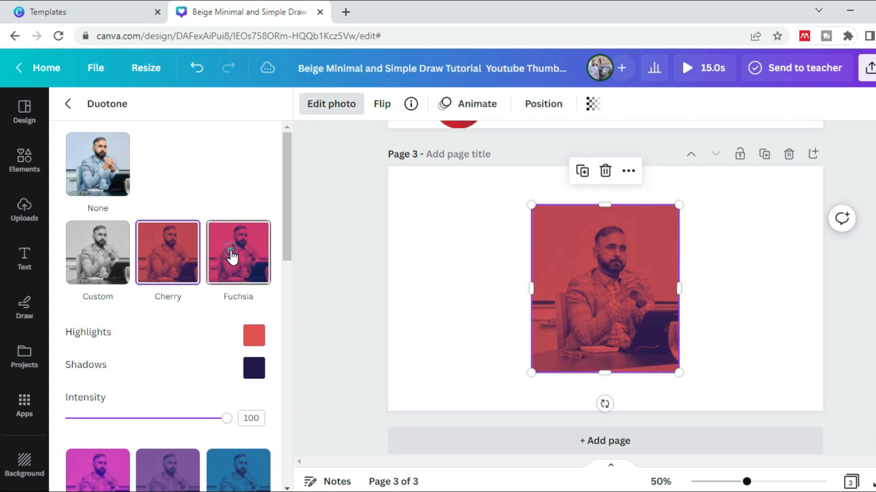
Customize the photo's duotone with highlights colour #D9FF40 and shadows colour #025340
click(254, 336)
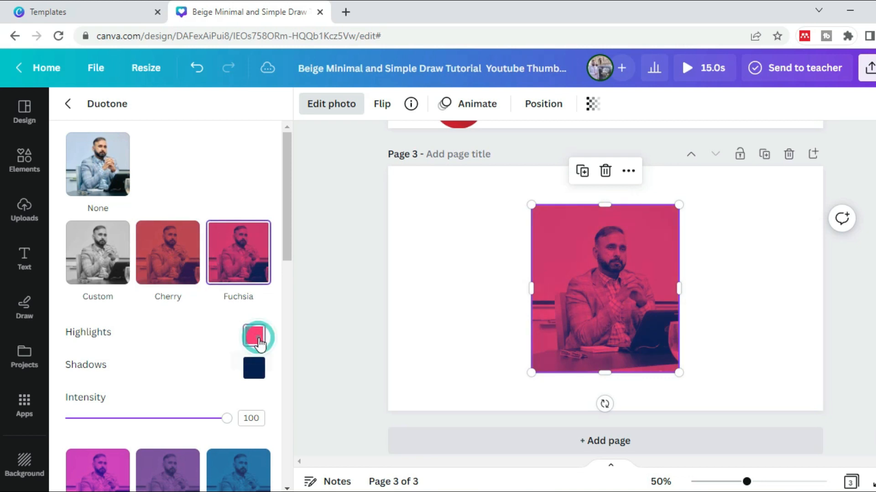
click(299, 272)
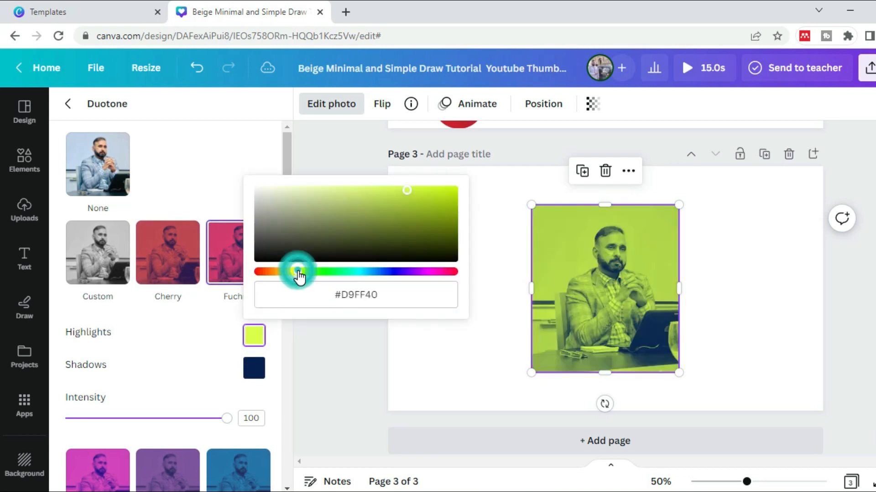
click(259, 370)
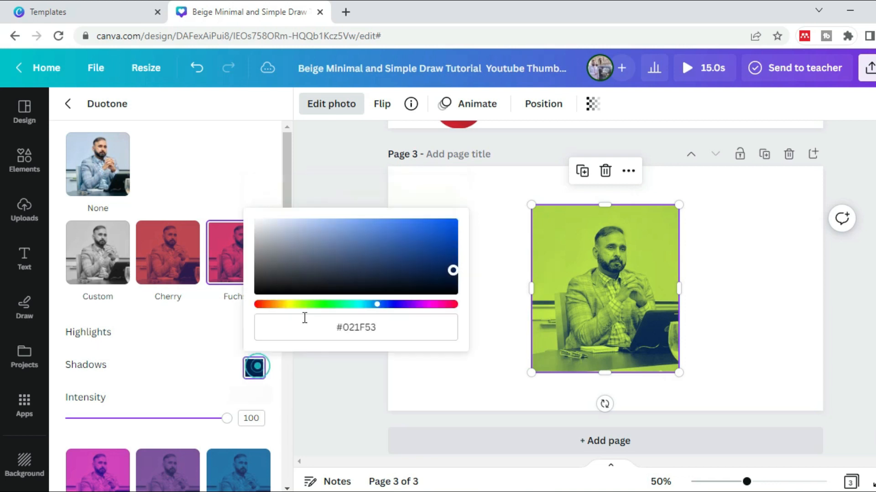
click(350, 304)
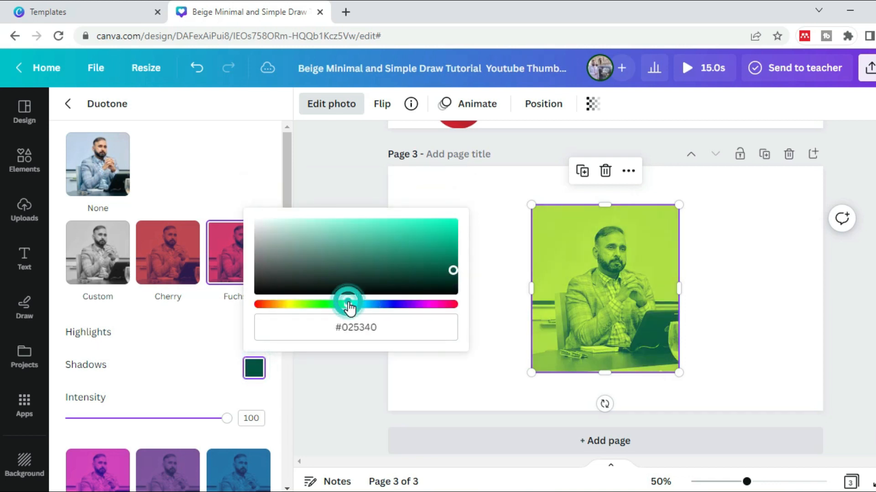
click(486, 245)
click(378, 204)
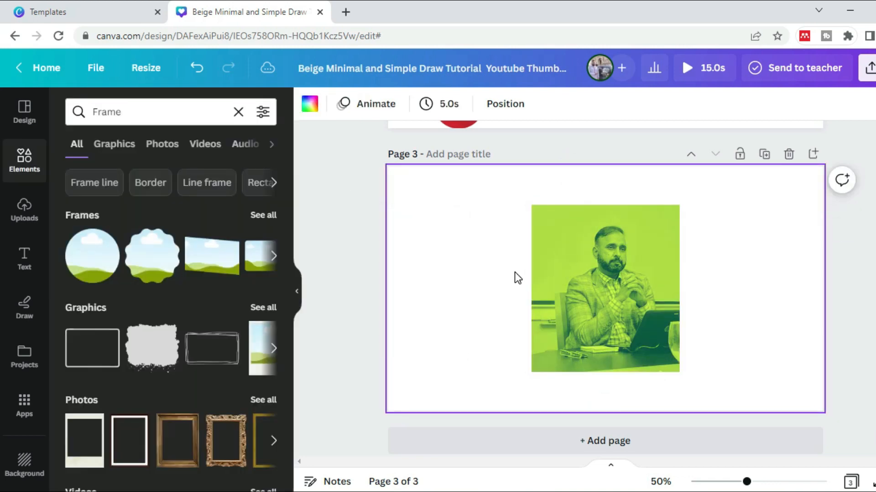
Change the duotone preset of the seated man's photo to Mint Choc
click(595, 284)
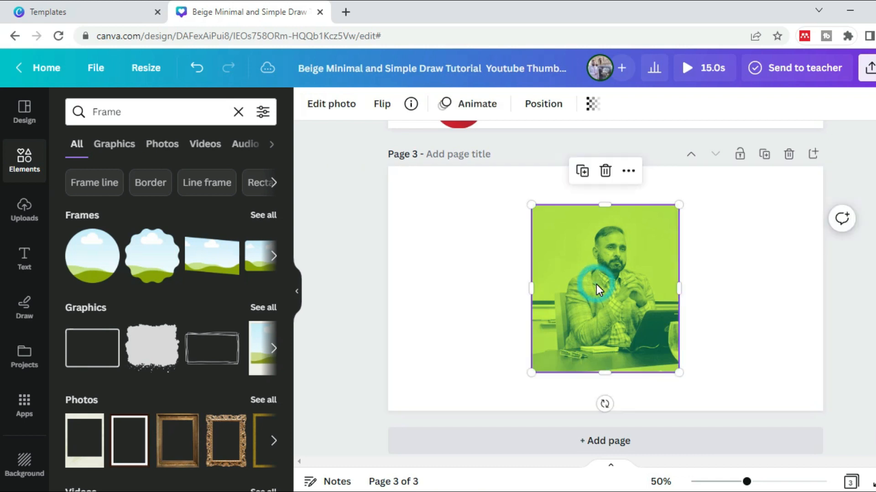
click(333, 106)
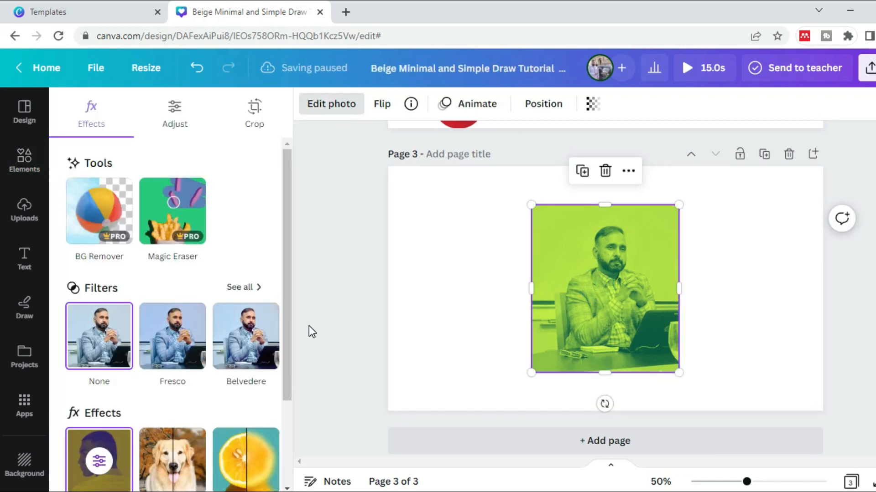
drag(287, 324, 299, 415)
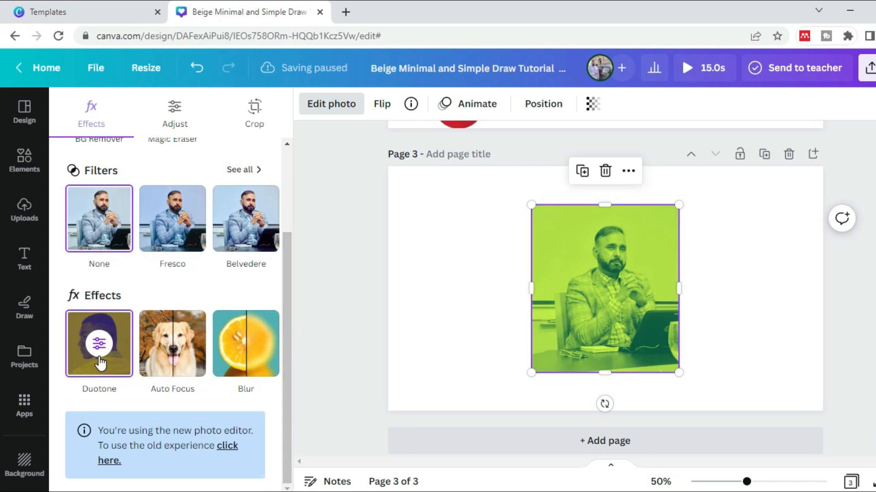
click(99, 357)
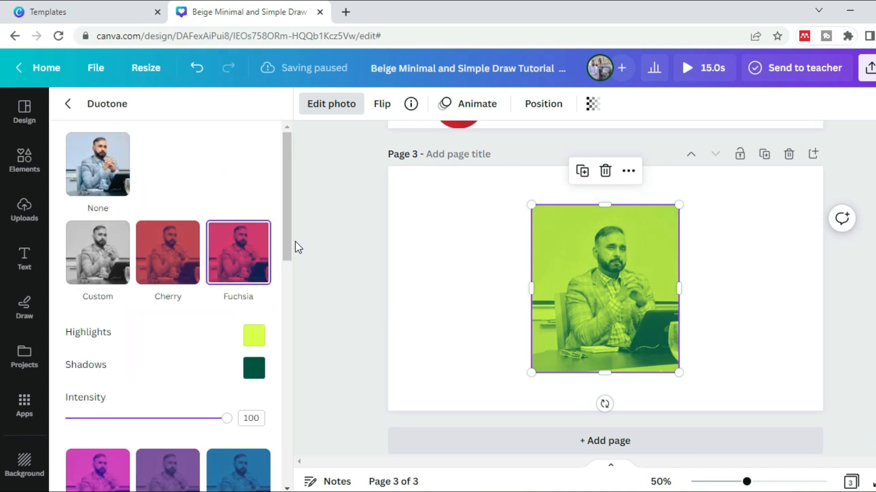
drag(291, 201, 312, 423)
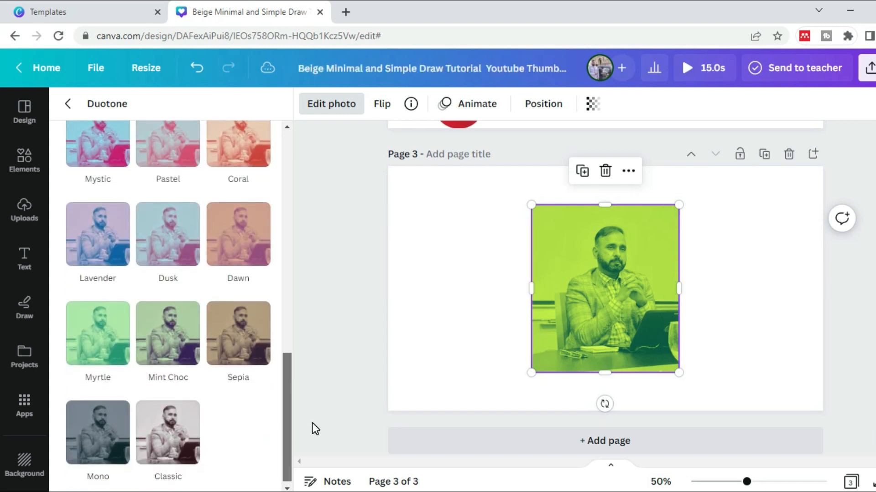
click(165, 347)
click(339, 283)
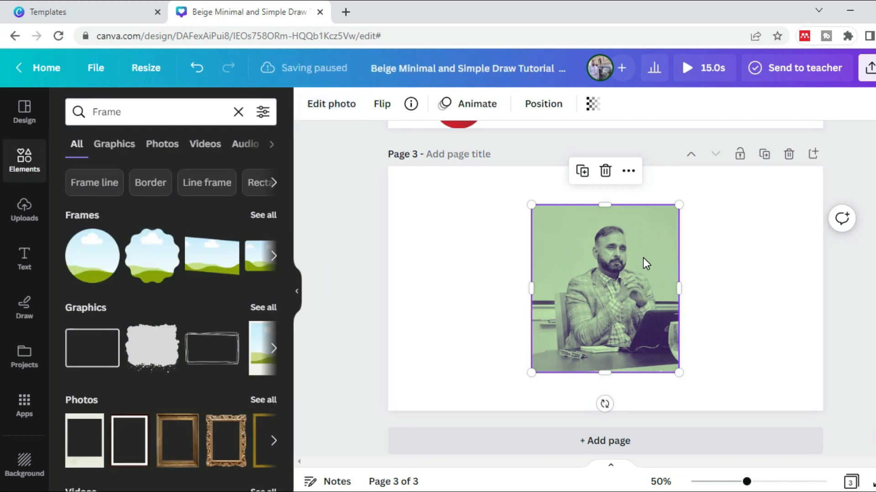
Delete the duotone photo and remove the emptied page 3 from the design
key(Delete)
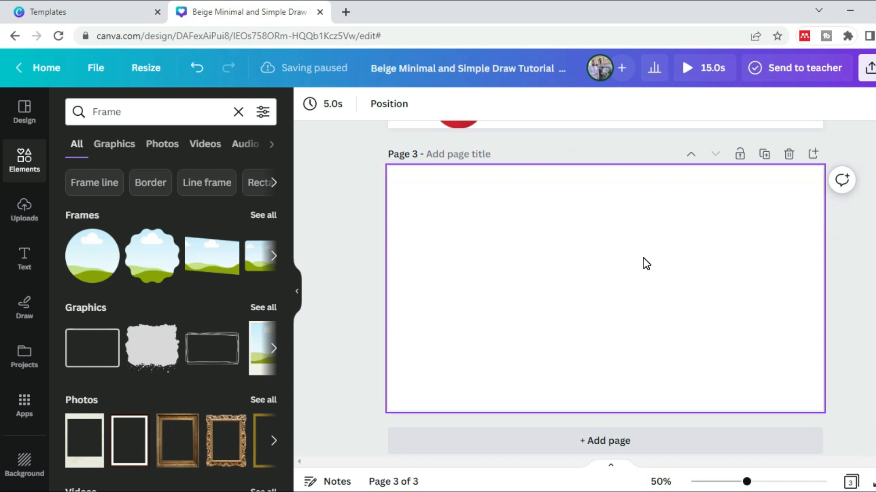
click(789, 155)
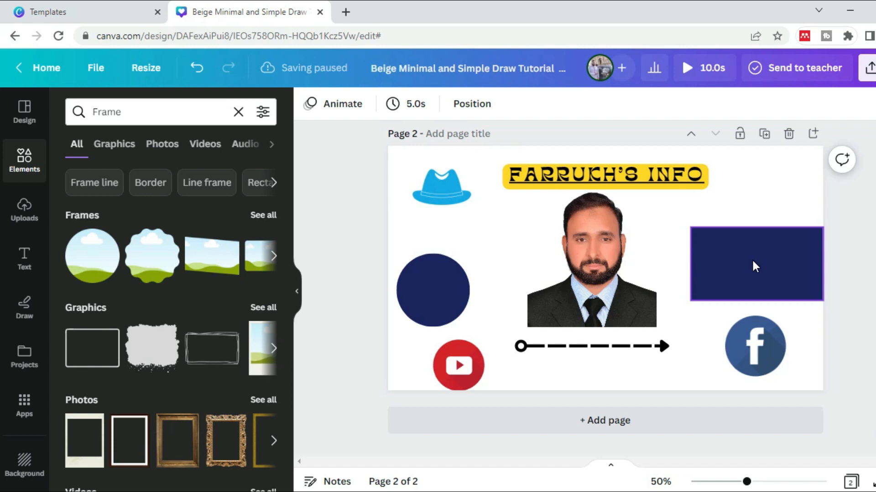
Move the navy rectangle on page 2 behind the lower half of the portrait in the middle of the page
drag(755, 266, 647, 256)
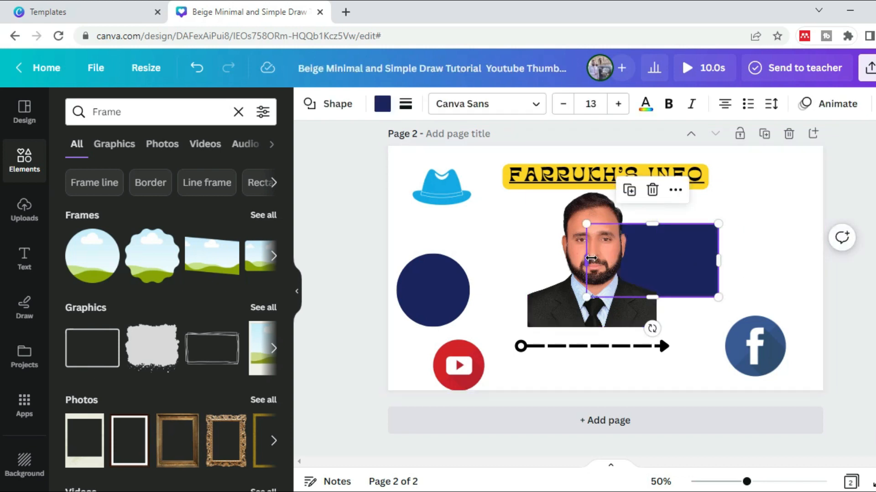
click(677, 250)
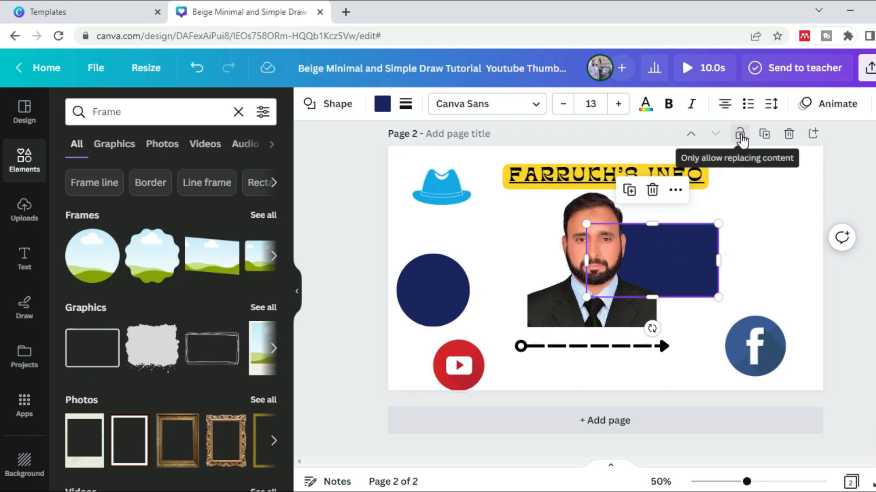
drag(694, 255, 639, 291)
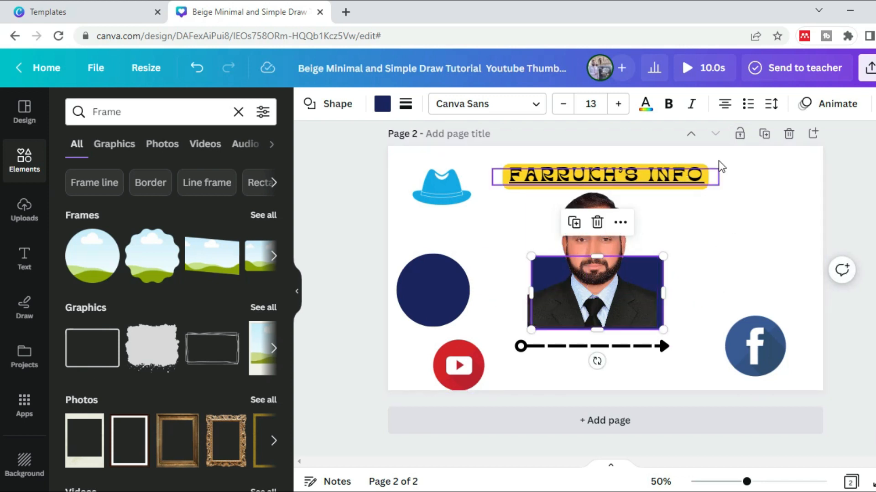
Restrict page 2 to replacing content only and try to move the rectangle, portrait and heading
click(739, 139)
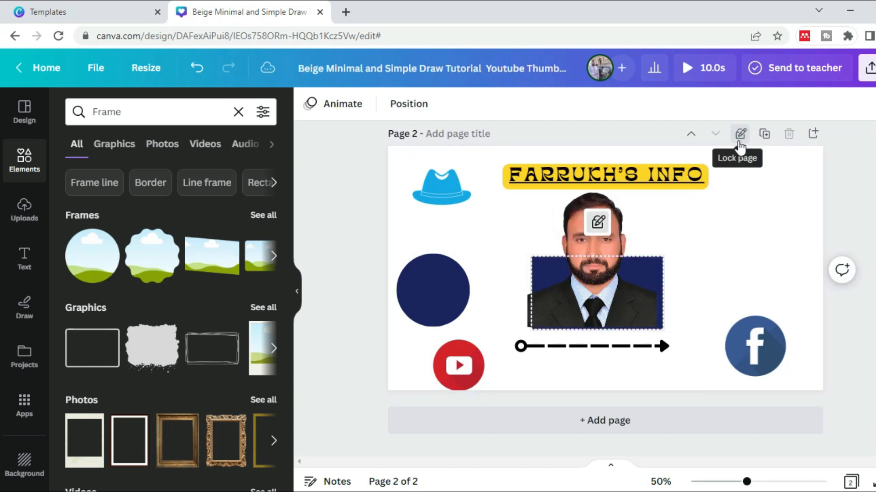
click(707, 268)
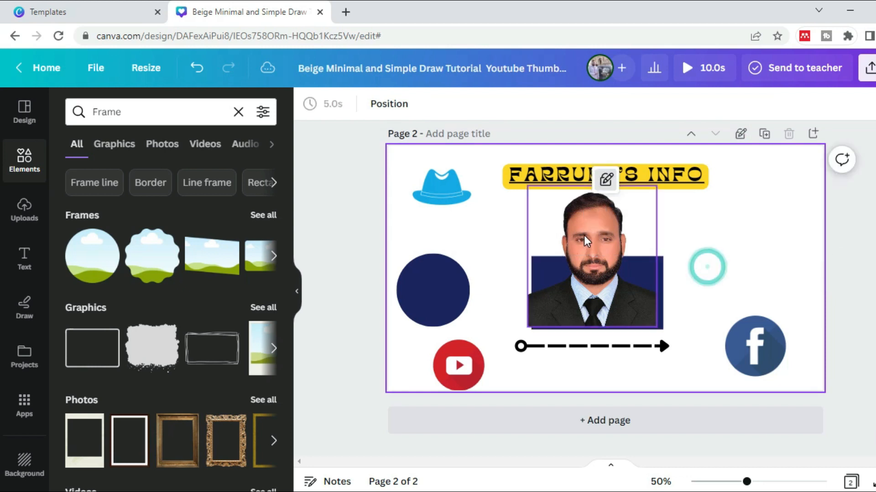
click(552, 280)
drag(497, 272, 622, 223)
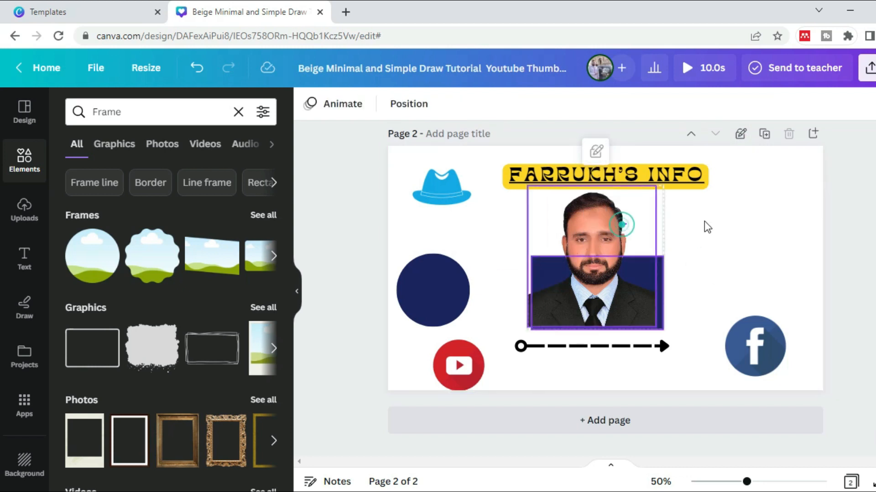
click(607, 230)
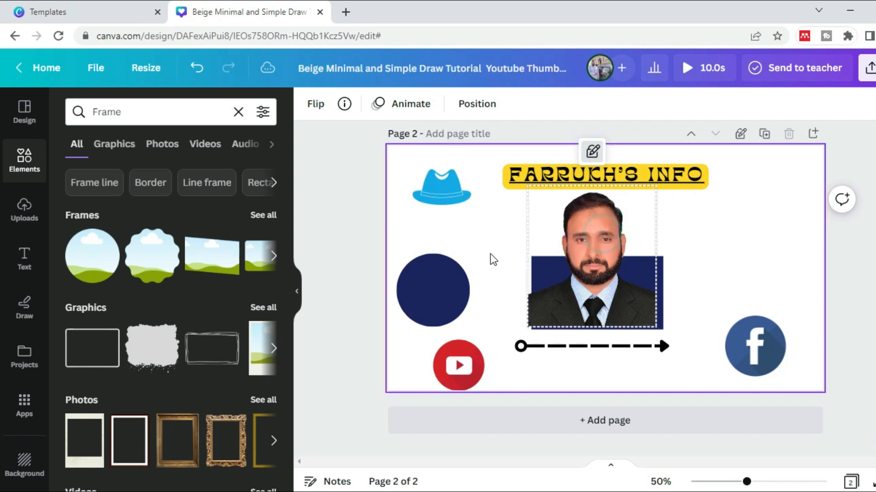
shift+click(650, 304)
click(684, 171)
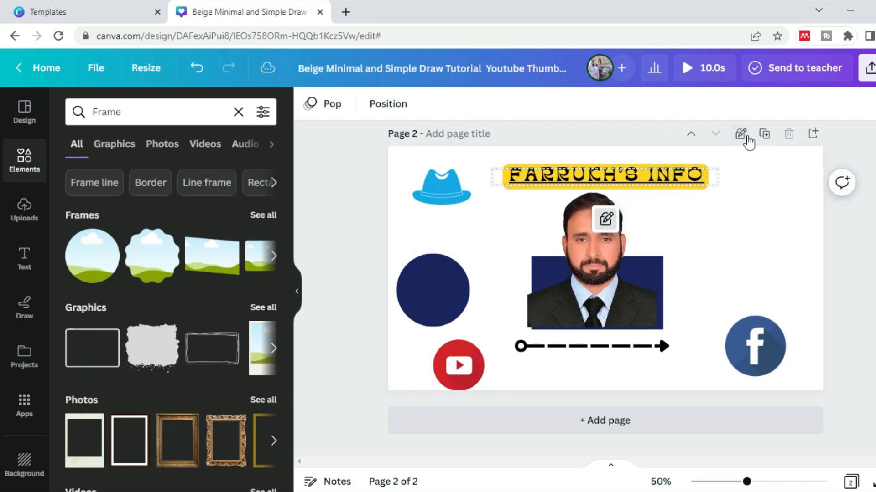
Switch page 2 to fully locked and back to unlocked, and move the portrait and navy rectangle apart, with the rectangle on the left
click(740, 134)
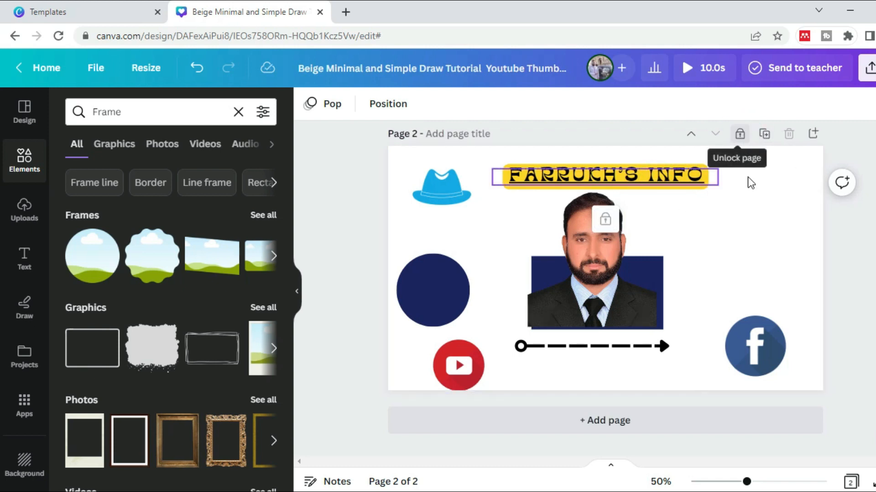
click(744, 136)
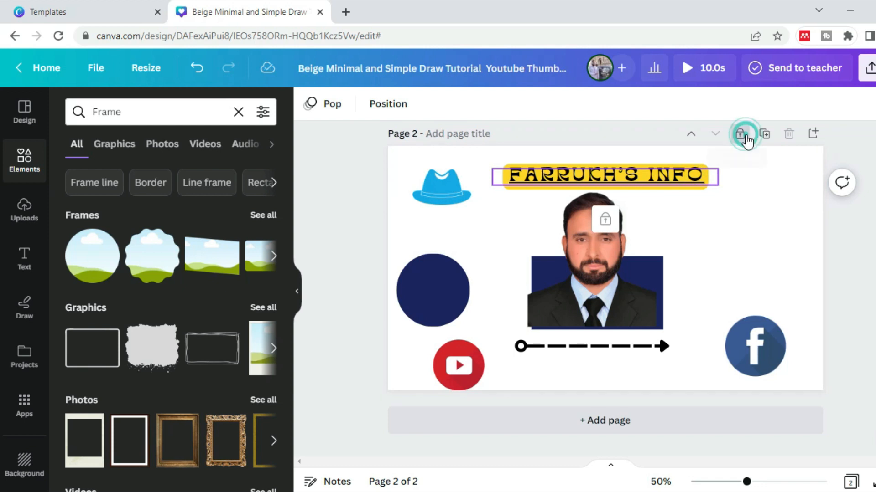
click(646, 274)
drag(717, 291, 716, 290)
drag(550, 307, 502, 275)
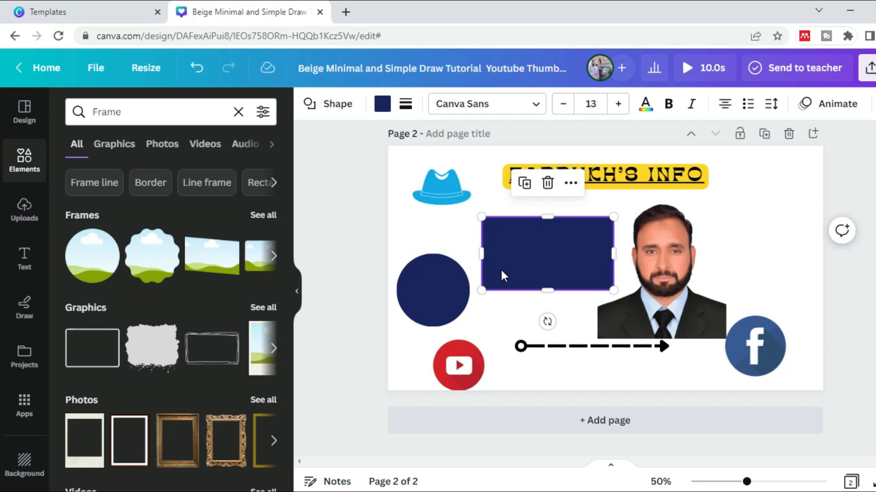